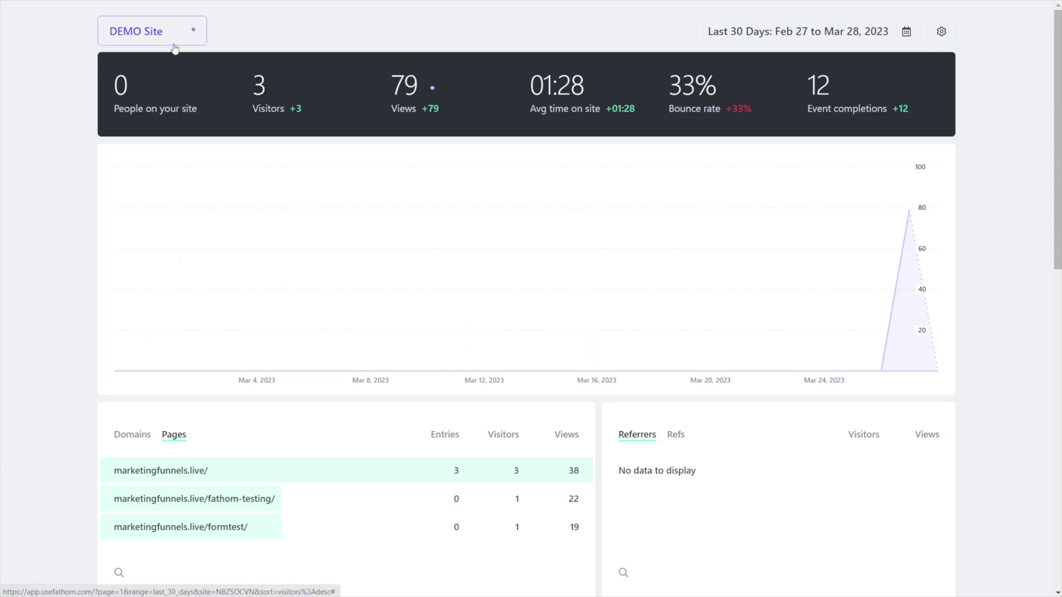
- Scroll the DEMO Site dashboard and break its traffic down by ref parameter
scroll(681, 329, down, 5)
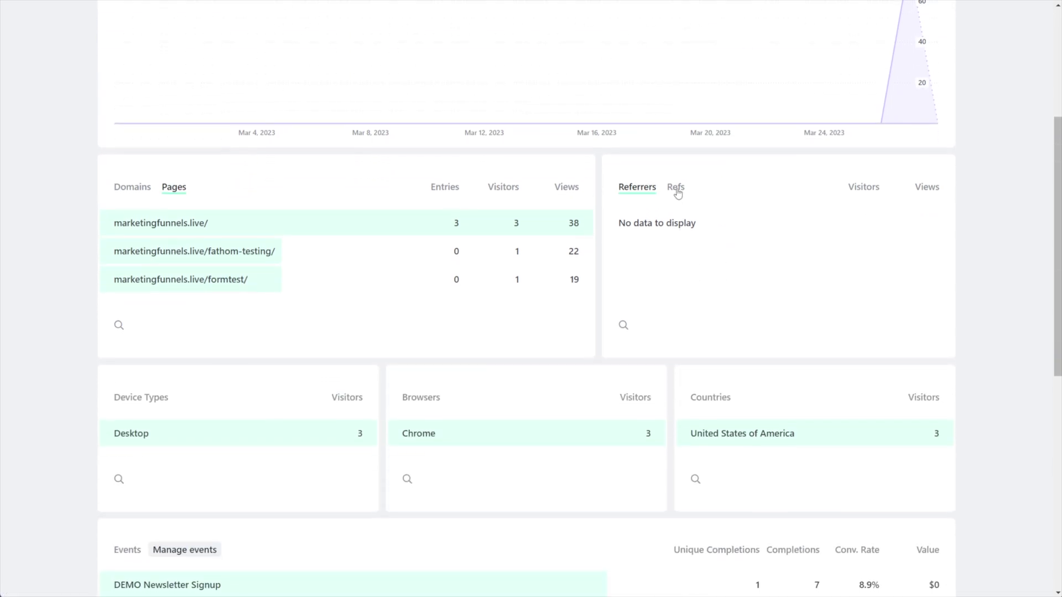
click(676, 193)
scroll(676, 196, down, 8)
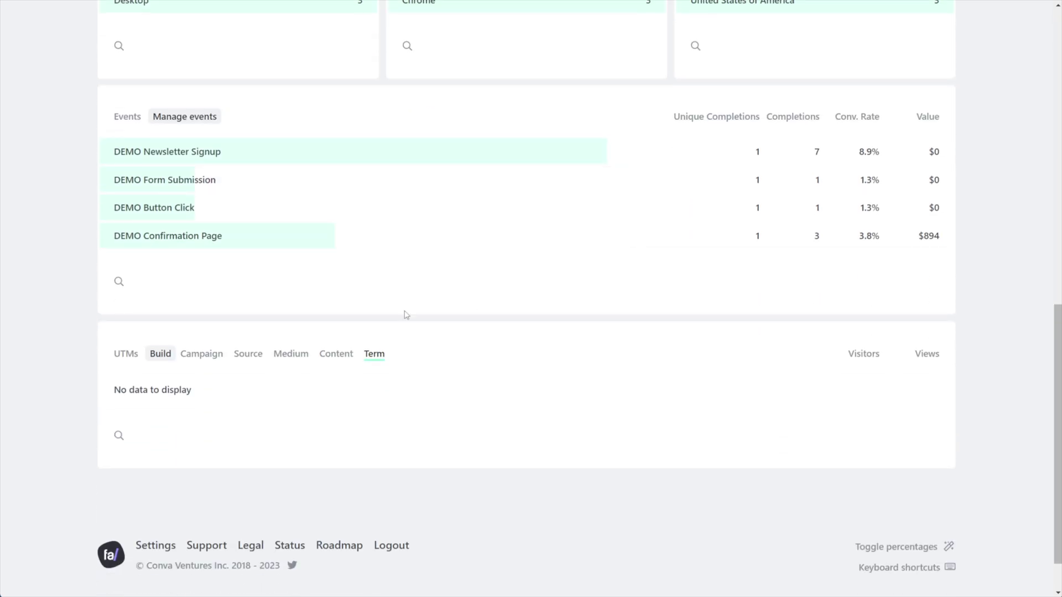
scroll(138, 367, up, 15)
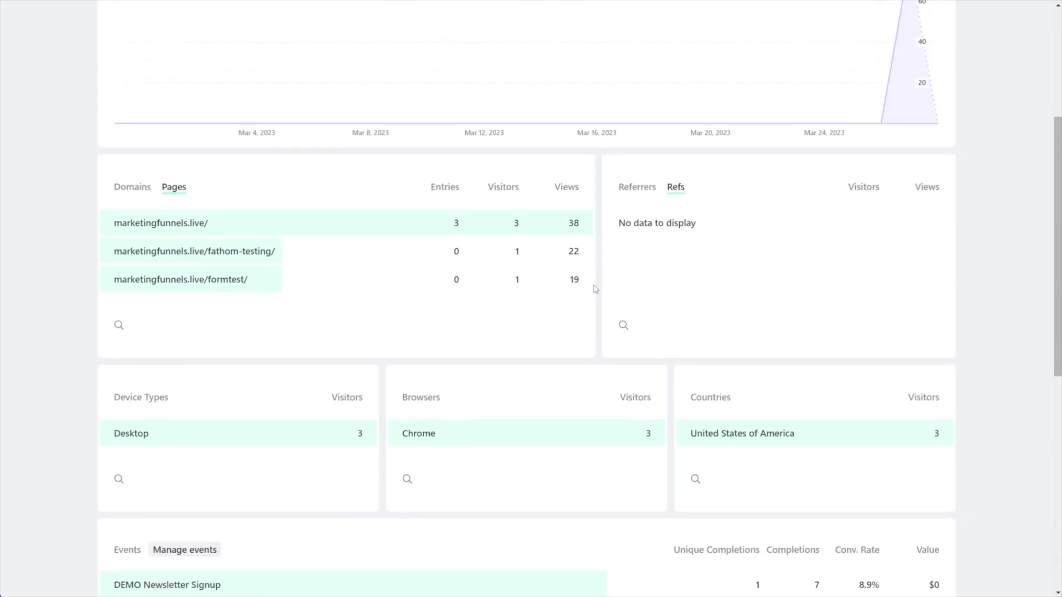
- Show the busier site's full Referrers list, led by Google with 124.9K visitors
scroll(664, 387, down, 1)
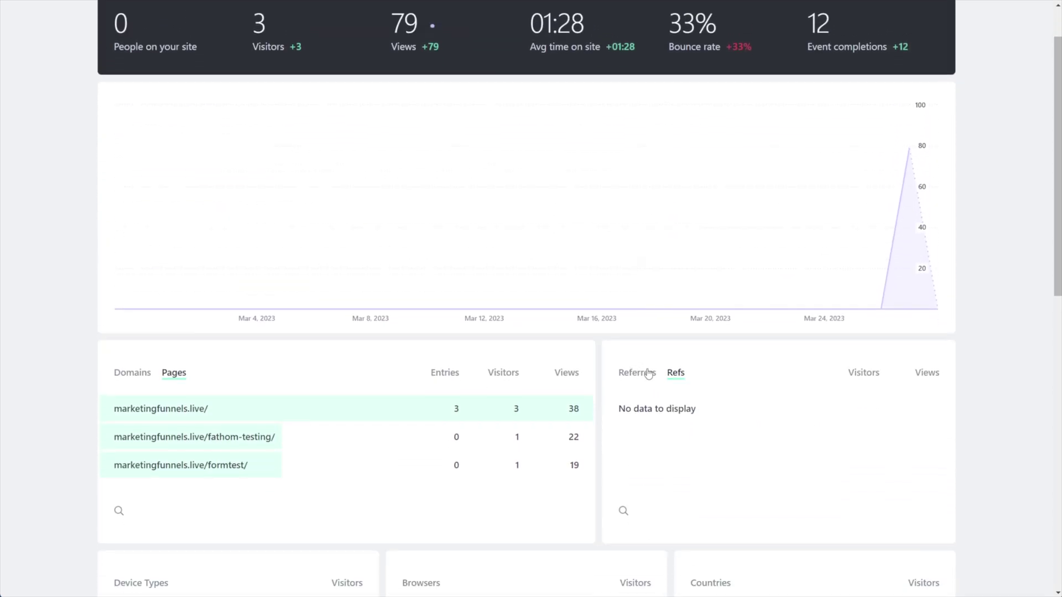
click(628, 378)
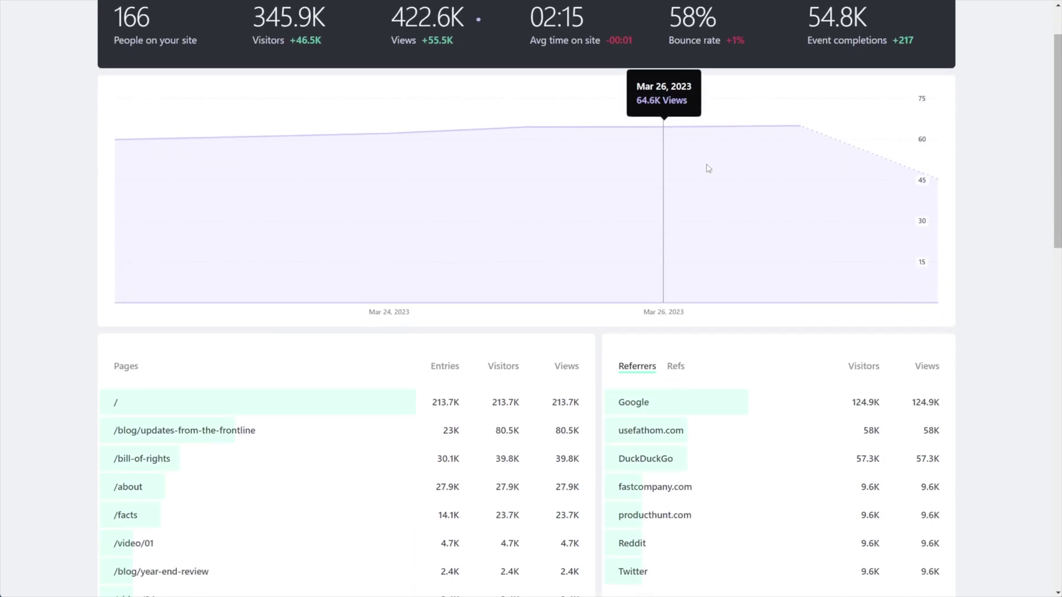
scroll(698, 174, down, 1)
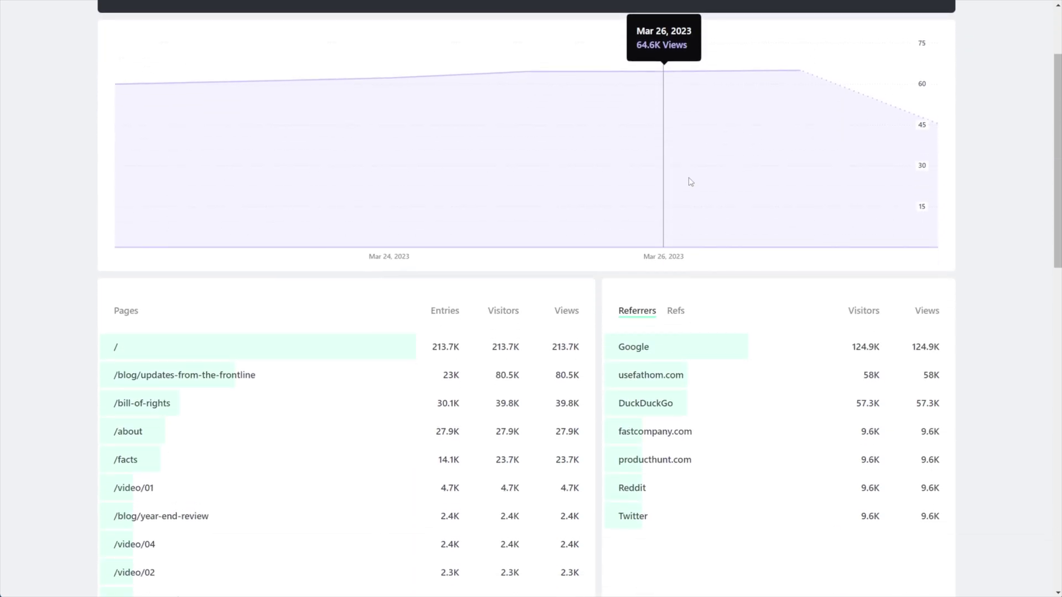
- Show the Refs breakdown, listing only producthunt with 9.6K visitors
click(678, 313)
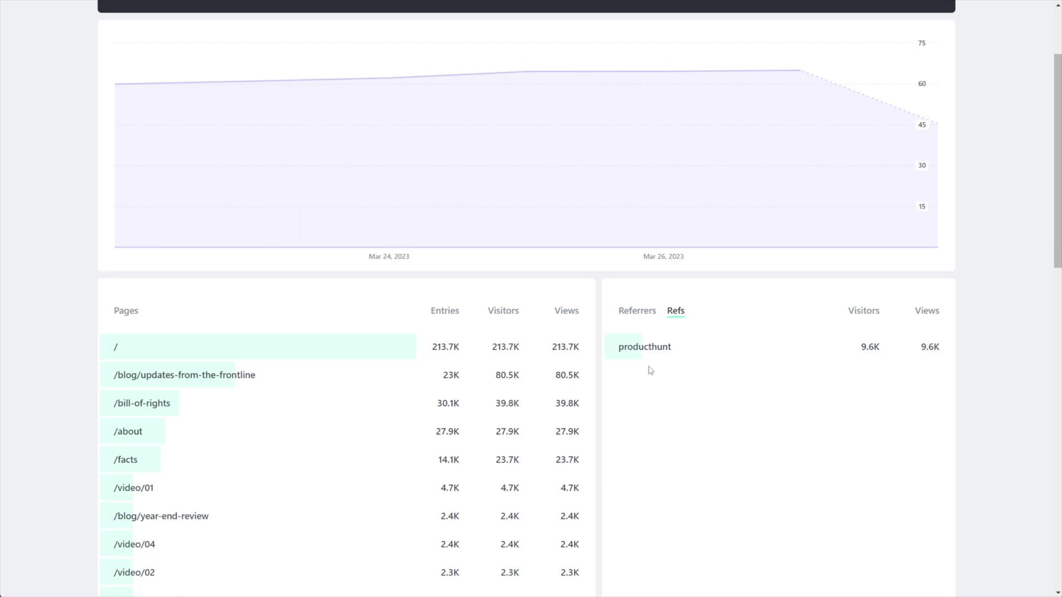
- Draft the URL convology.com/?ref= in a new Notepad note, then return to the dashboard
key(alt+Tab)
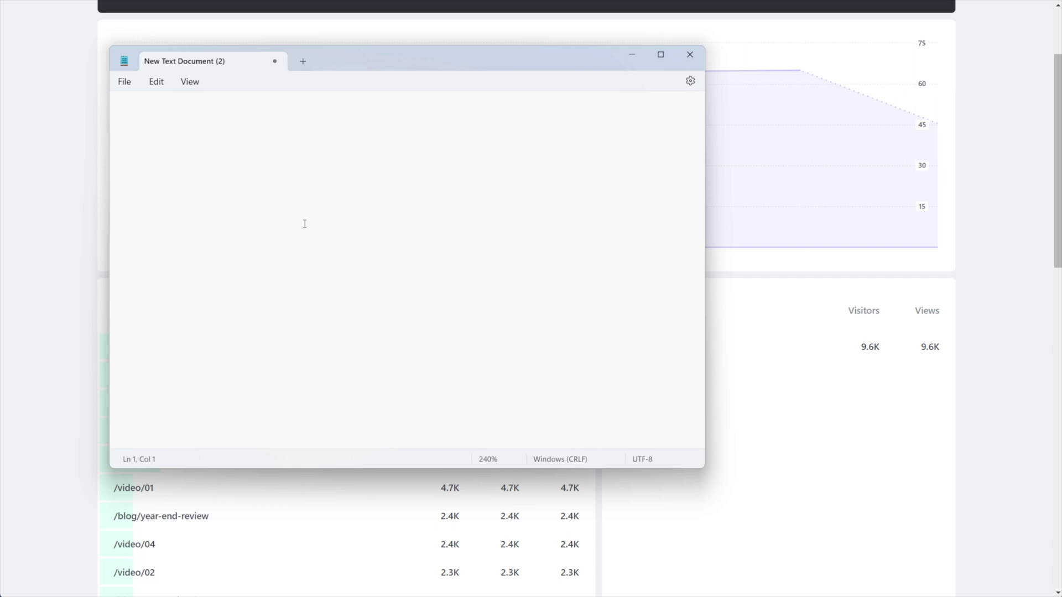
text(convology.com)
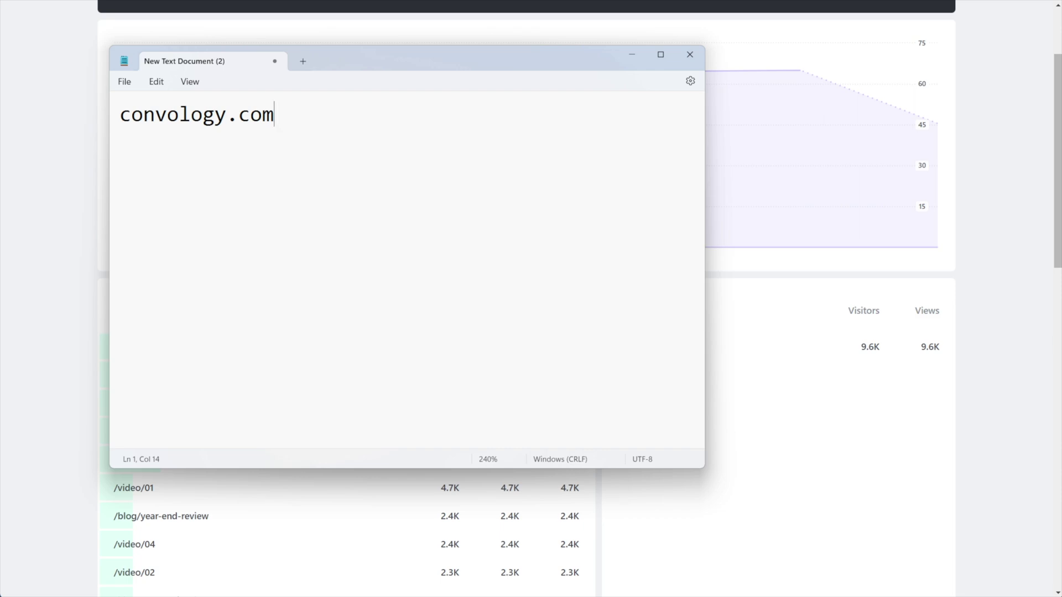
text(/?ref=)
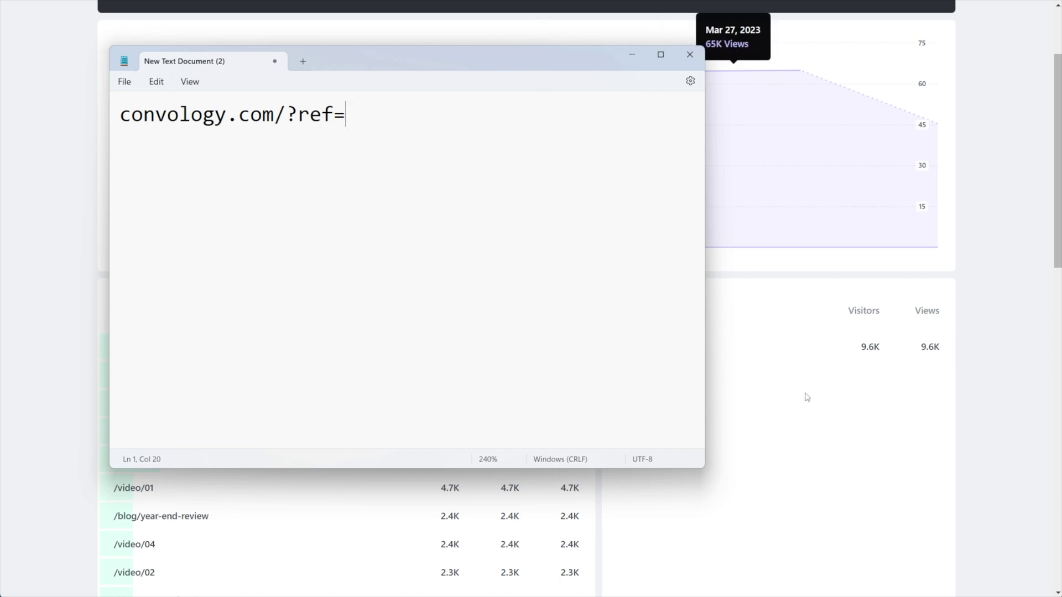
click(844, 447)
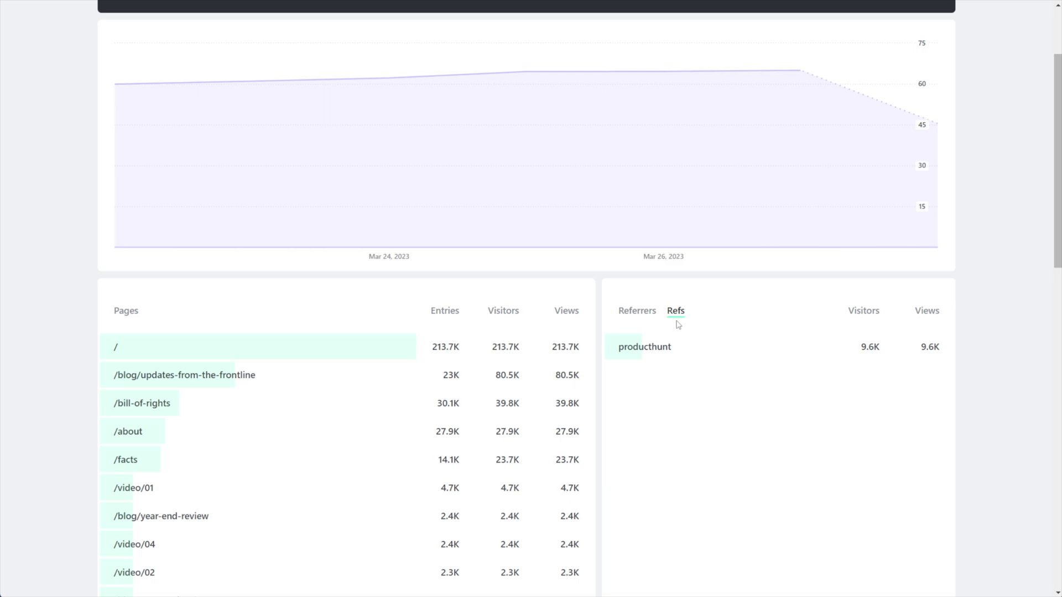
click(636, 313)
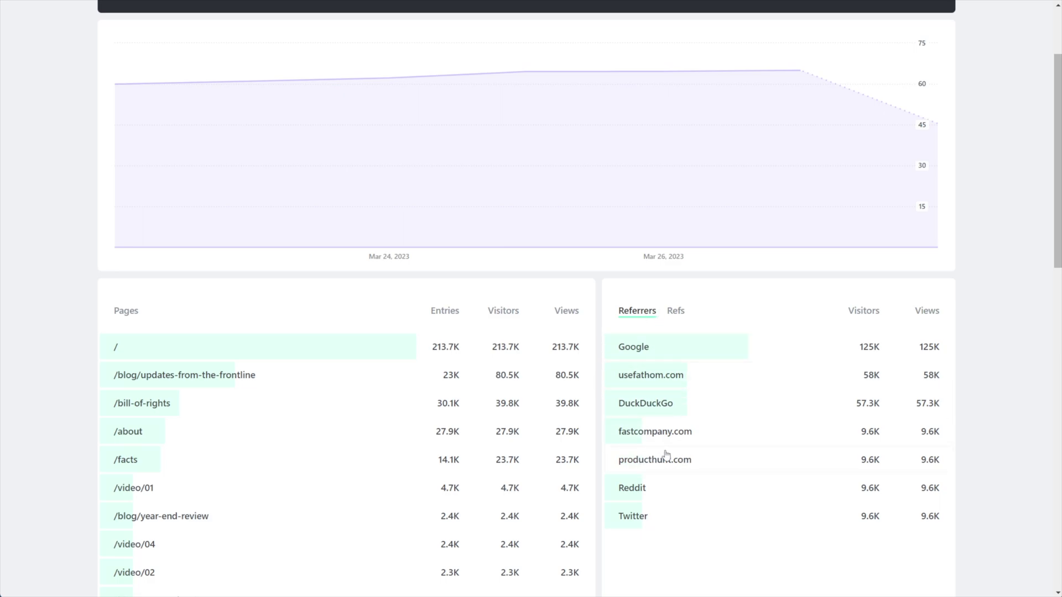
click(674, 312)
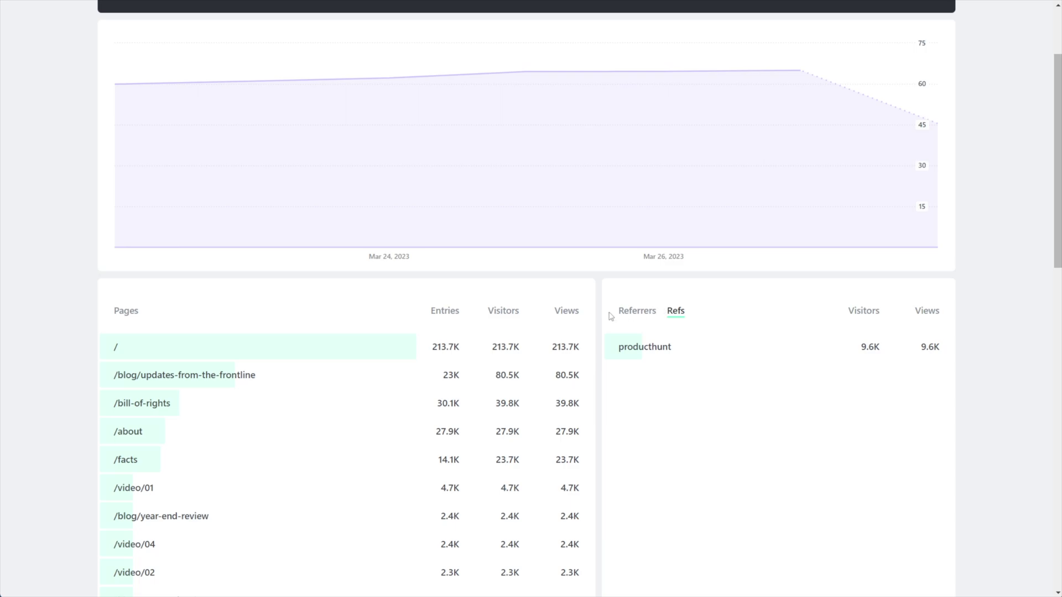
- Change the draft URL's ref value from YouTubeComments to YouTubeDescription in Notepad
key(alt+Tab)
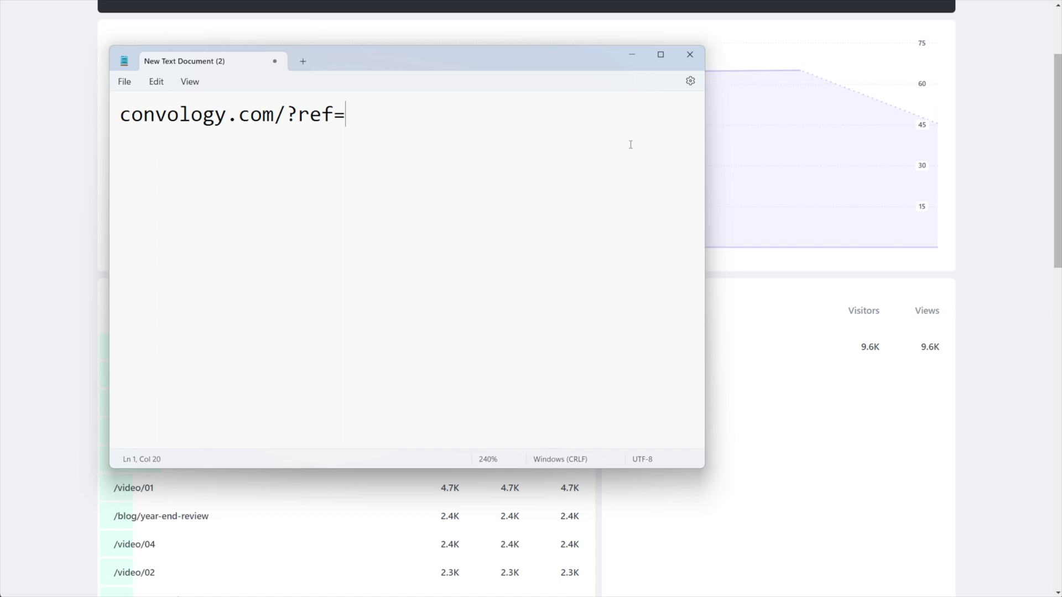
text(YouTub)
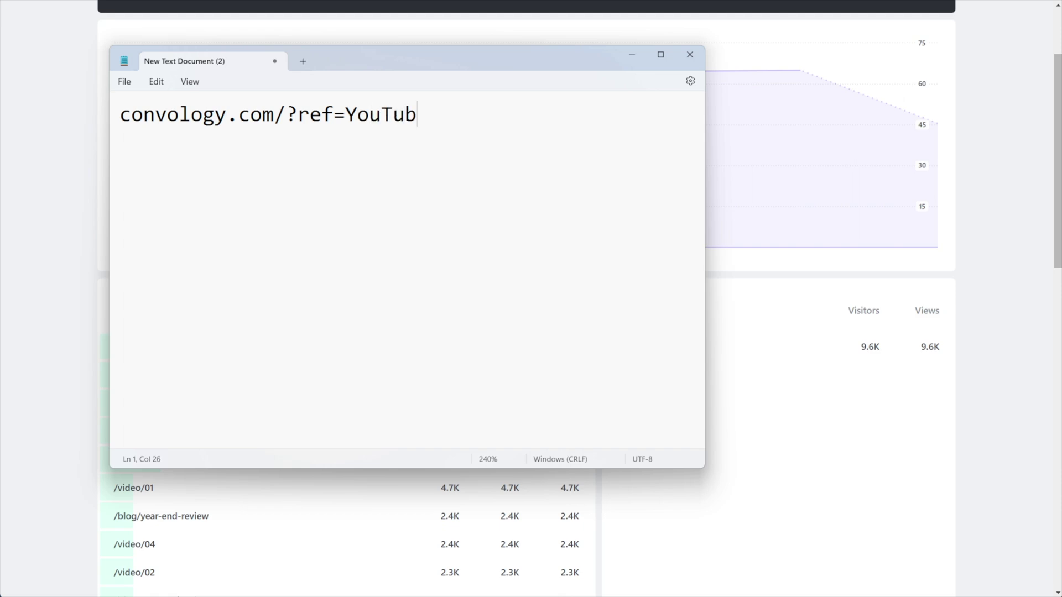
text(eComments)
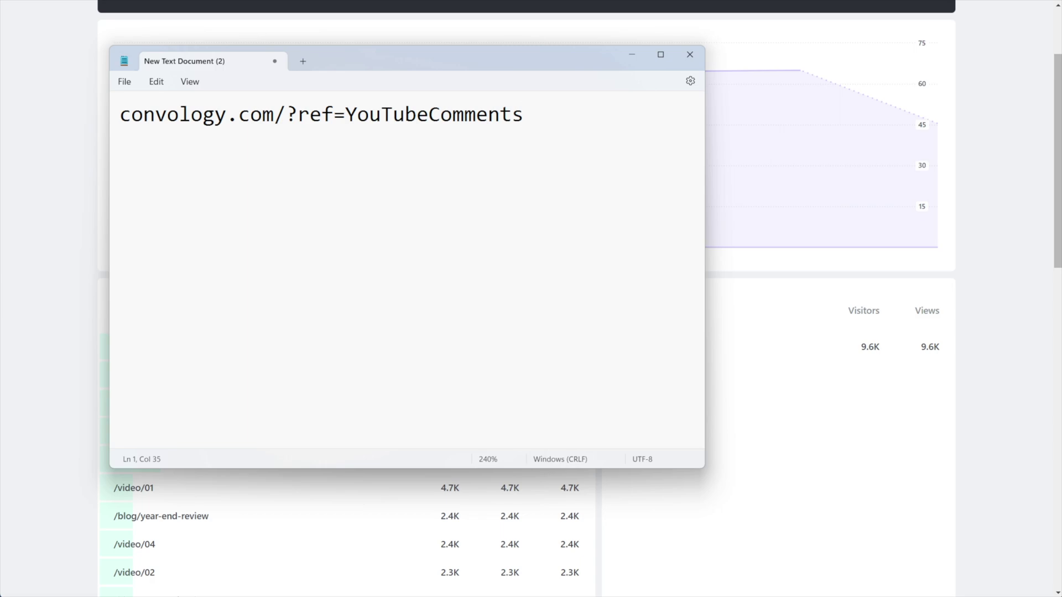
drag(534, 122, 344, 123)
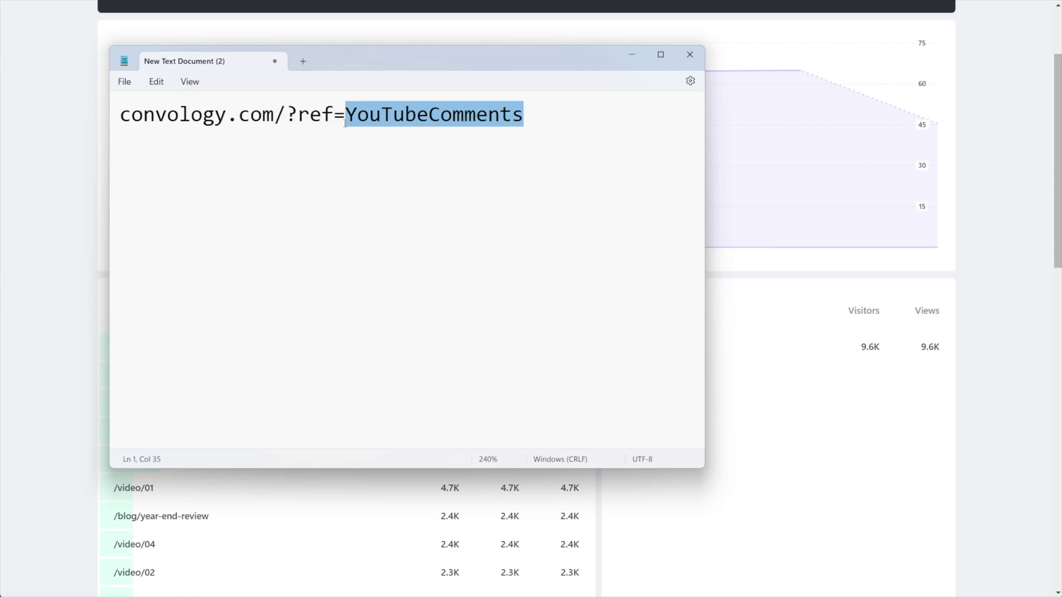
text(D)
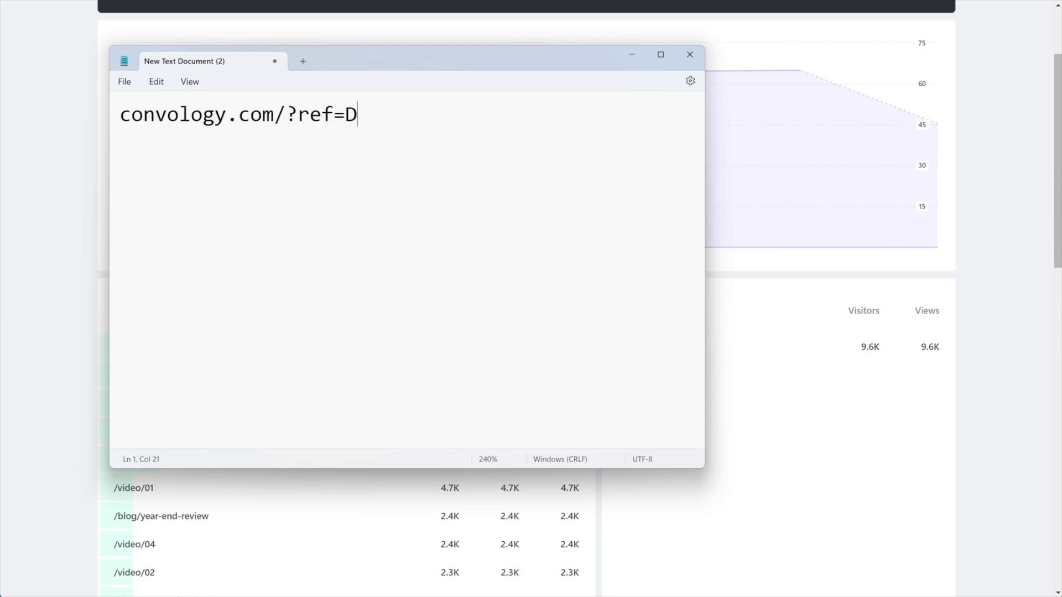
key(BackSpace)
text(YouTubeDescripti)
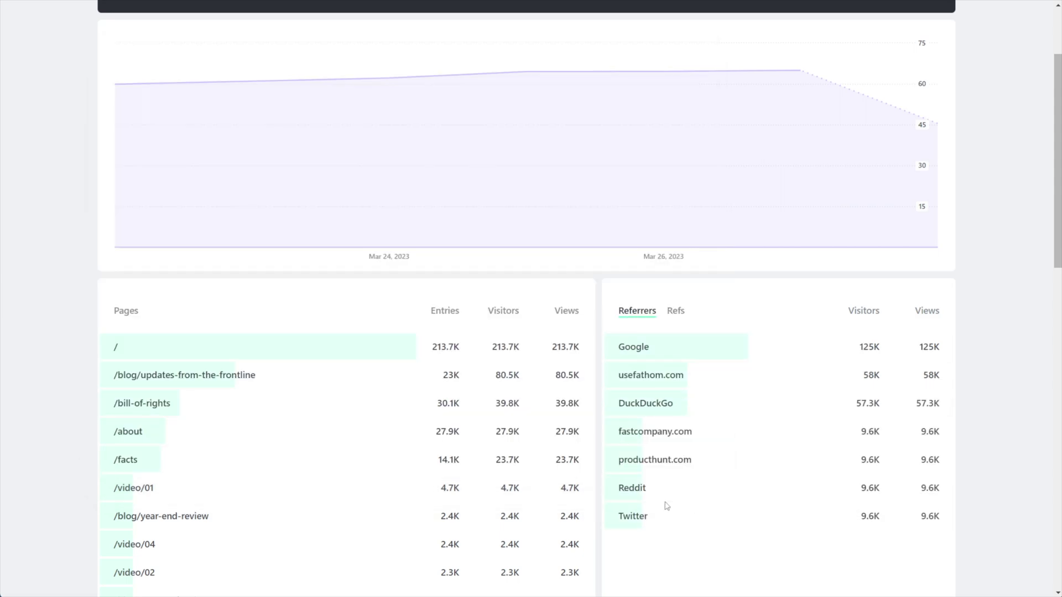
- Reopen the ref breakdown and filter the dashboard to Ref 'producthunt'
click(675, 311)
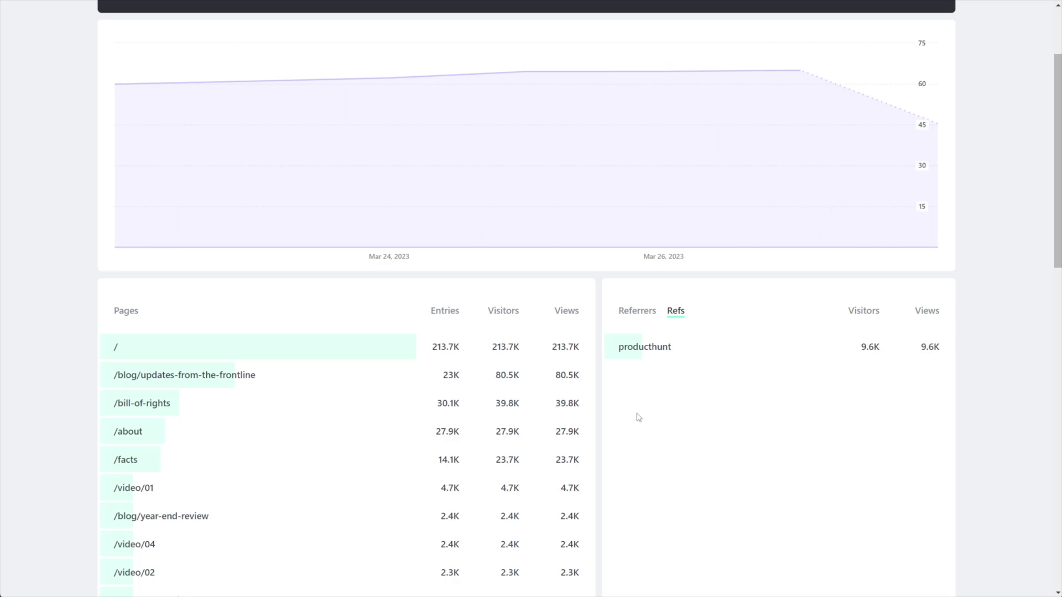
click(635, 351)
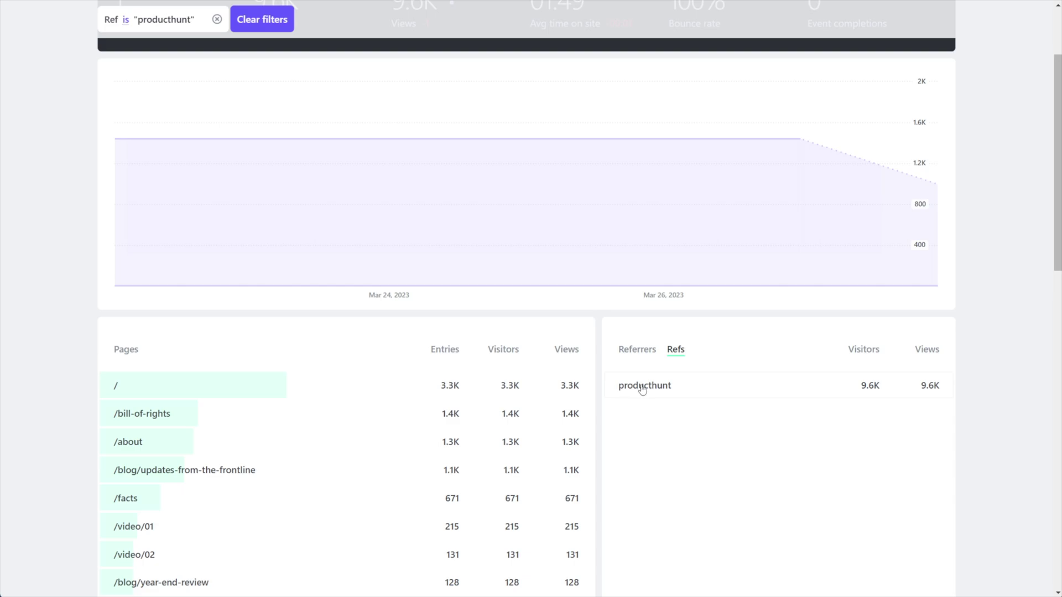
scroll(658, 389, up, 3)
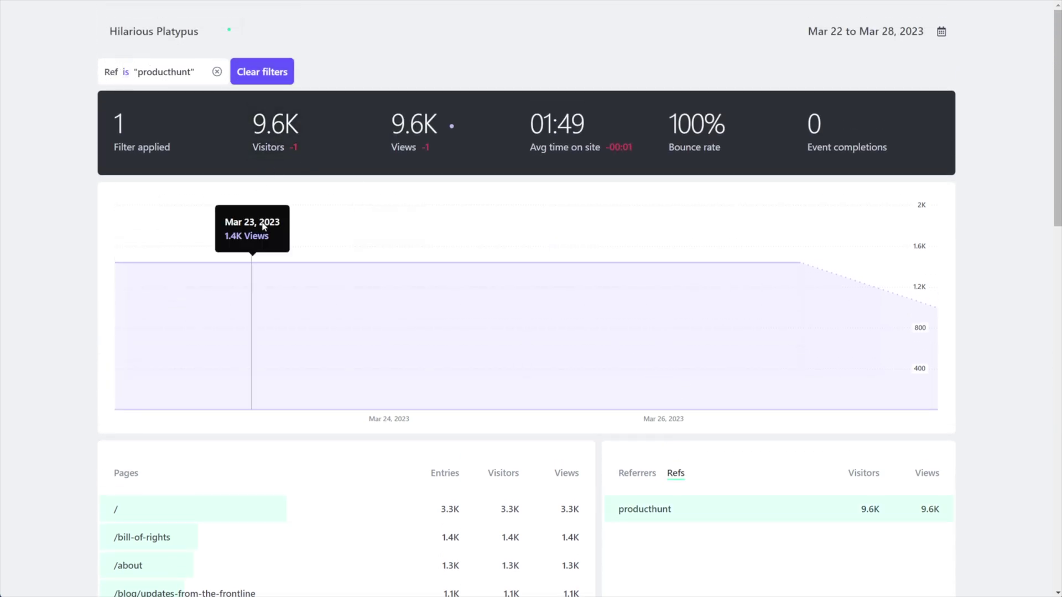
scroll(232, 277, down, 5)
scroll(331, 462, down, 8)
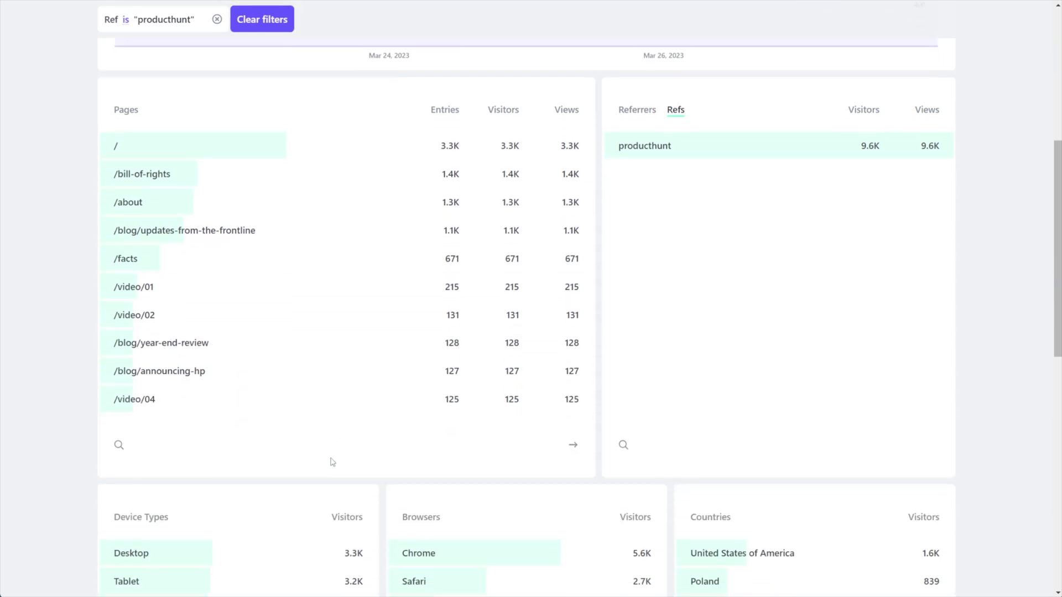
scroll(540, 289, down, 5)
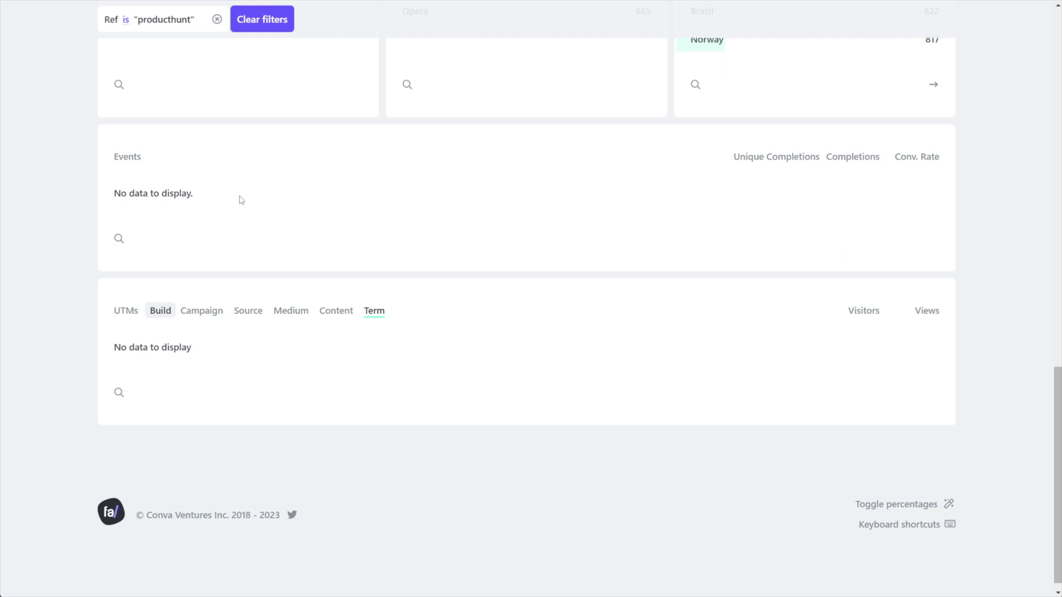
scroll(255, 228, up, 12)
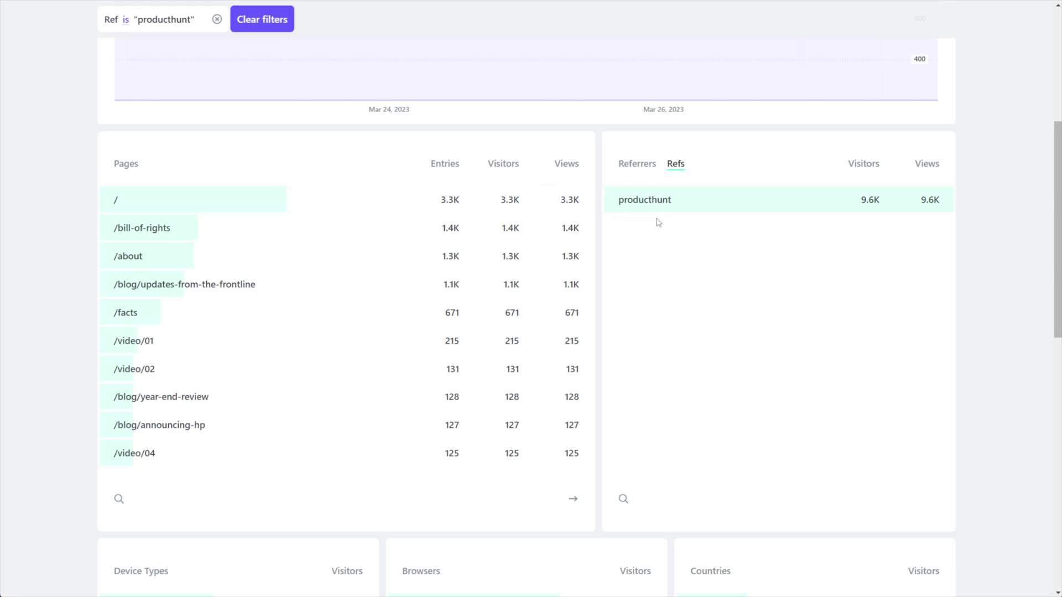
scroll(658, 222, down, 3)
- Scroll down the dashboard
scroll(658, 221, down, 9)
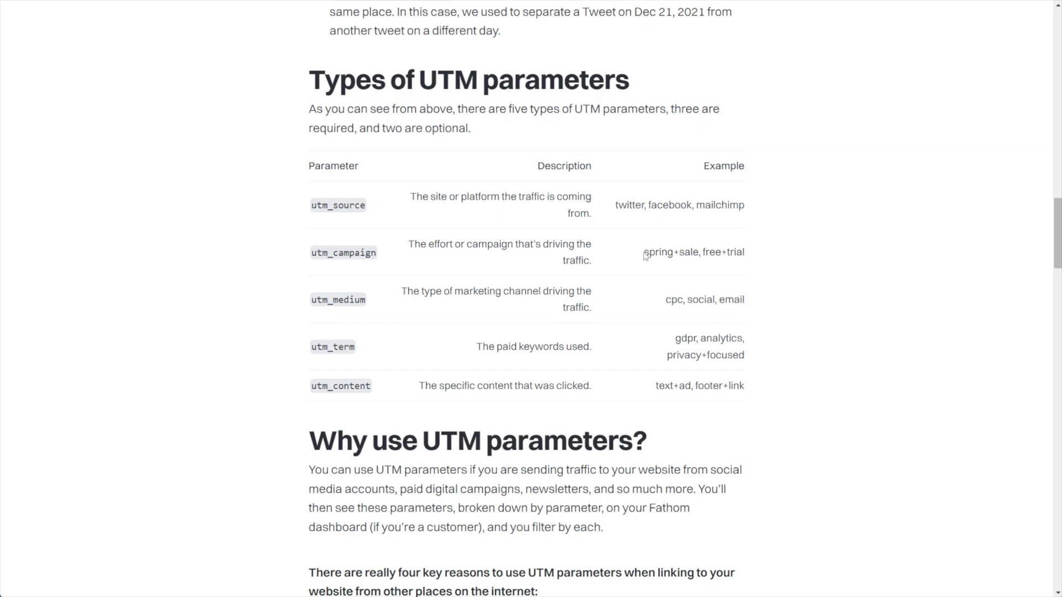
drag(645, 253, 662, 254)
double_click(676, 252)
double_click(724, 252)
mouse_move(721, 301)
mouse_down()
mouse_move(743, 301)
mouse_move(746, 381)
mouse_move(740, 301)
mouse_up()
click(485, 347)
drag(368, 108, 561, 110)
drag(415, 508, 727, 515)
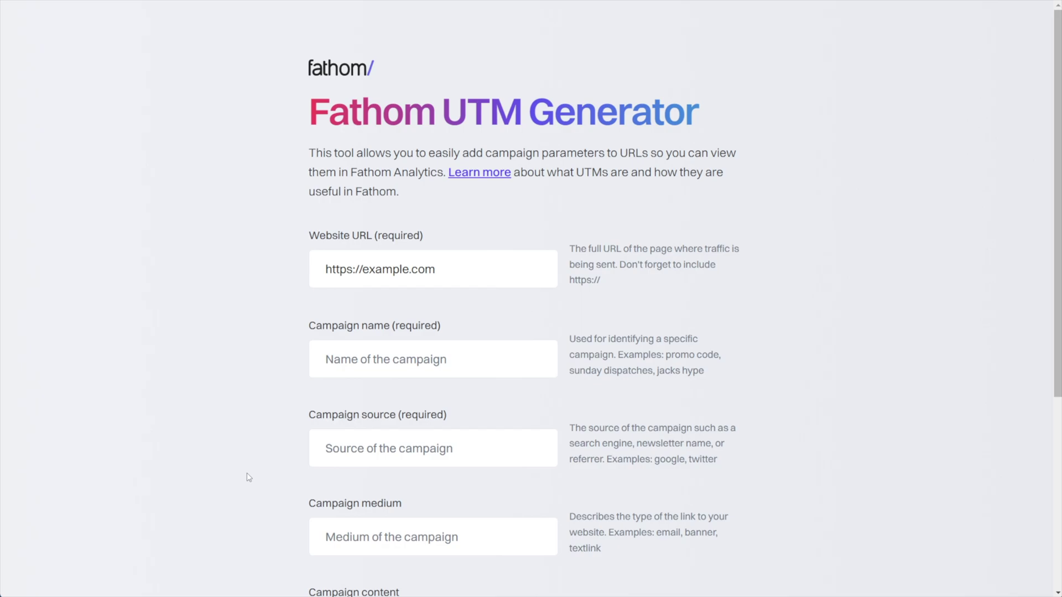
- Bring the Notepad draft reading convology.com/?ref=YouTubeDescription back in front
key(alt+Tab)
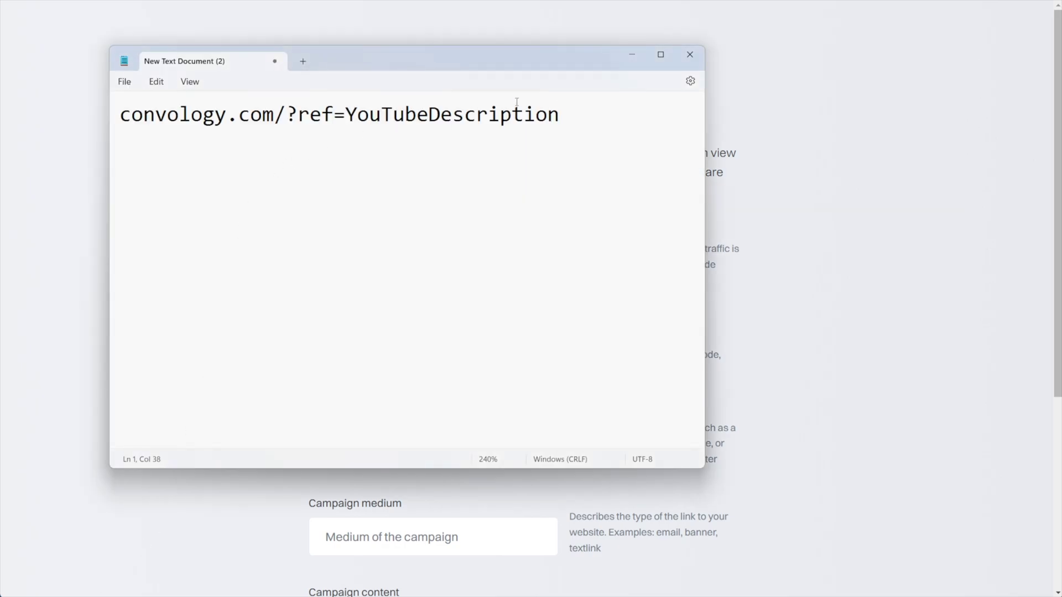
- Replace ref=YouTubeDescription in the draft with utm_campaign=ajgiaeg&utmcampaign
drag(559, 117, 288, 108)
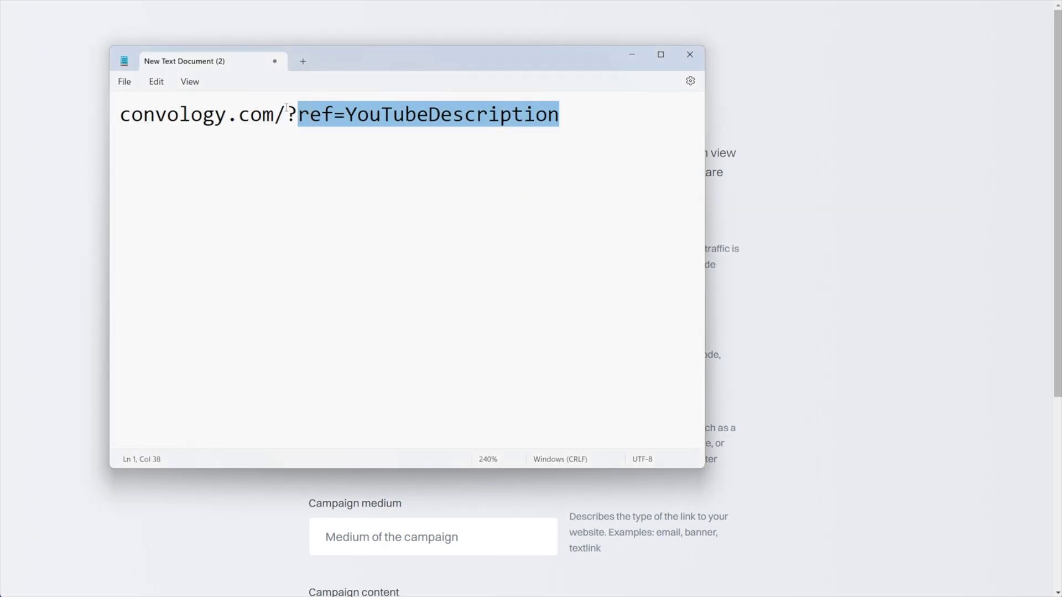
text(utm_c)
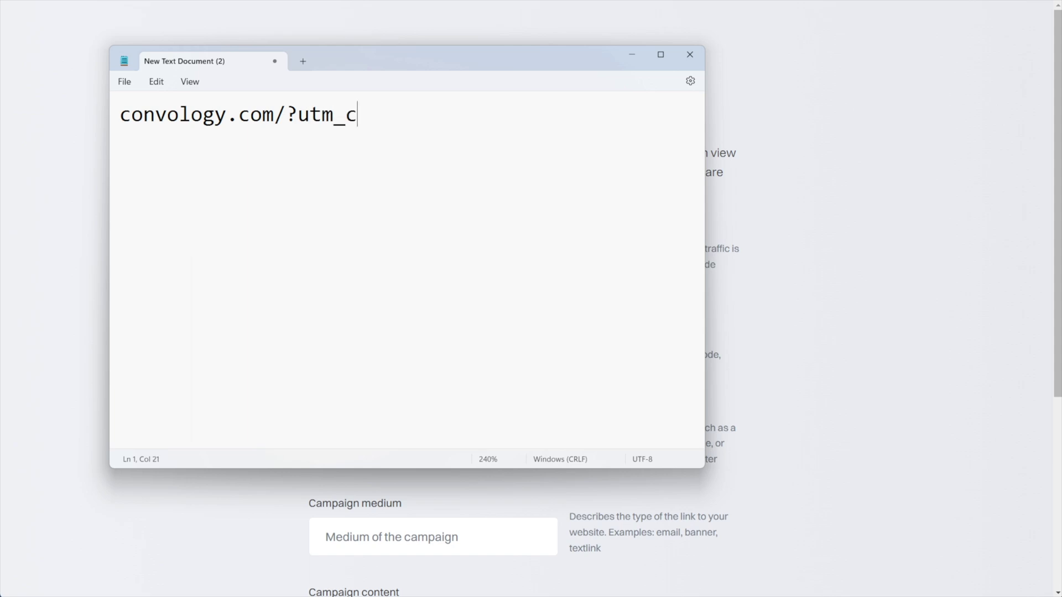
text(ampaign=ajgiae)
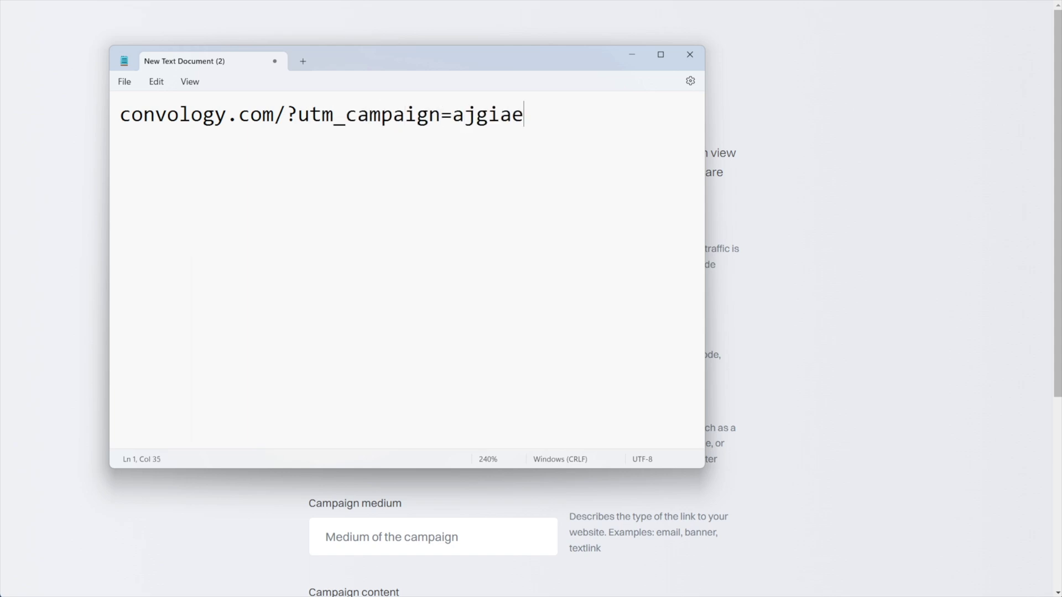
text(g&utmcampaign)
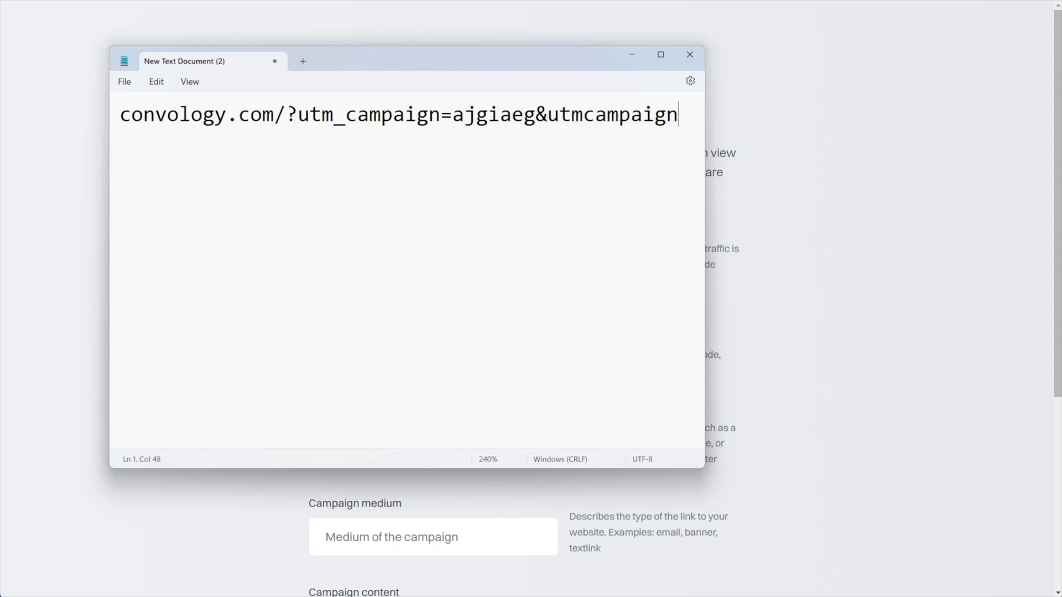
click(797, 204)
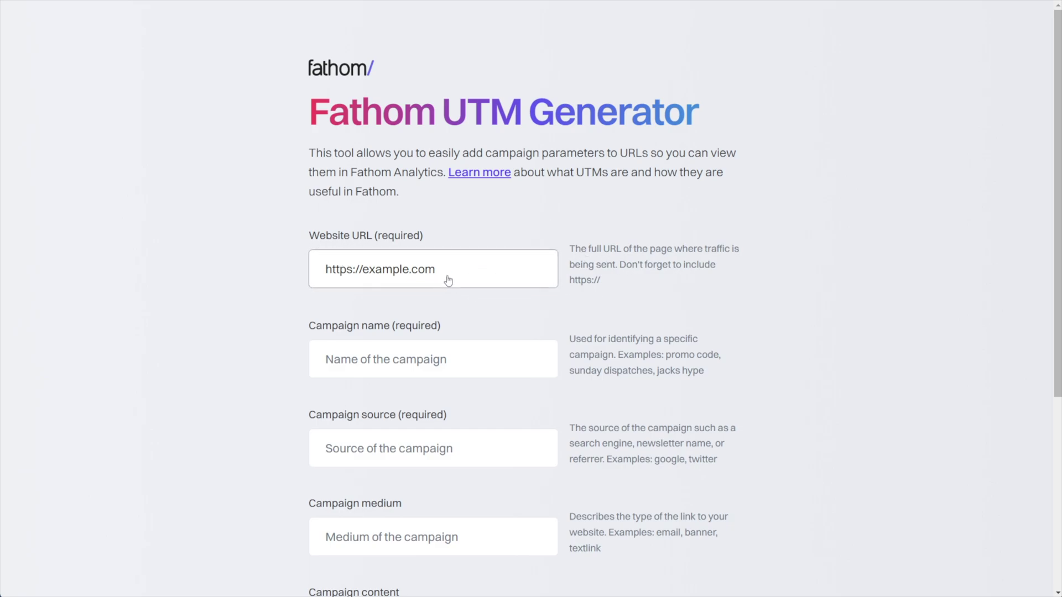
- Set the website URL to convology.com and the campaign name to pro+promo
drag(448, 280, 359, 271)
text(convology.com)
scroll(337, 250, down, 2)
click(373, 238)
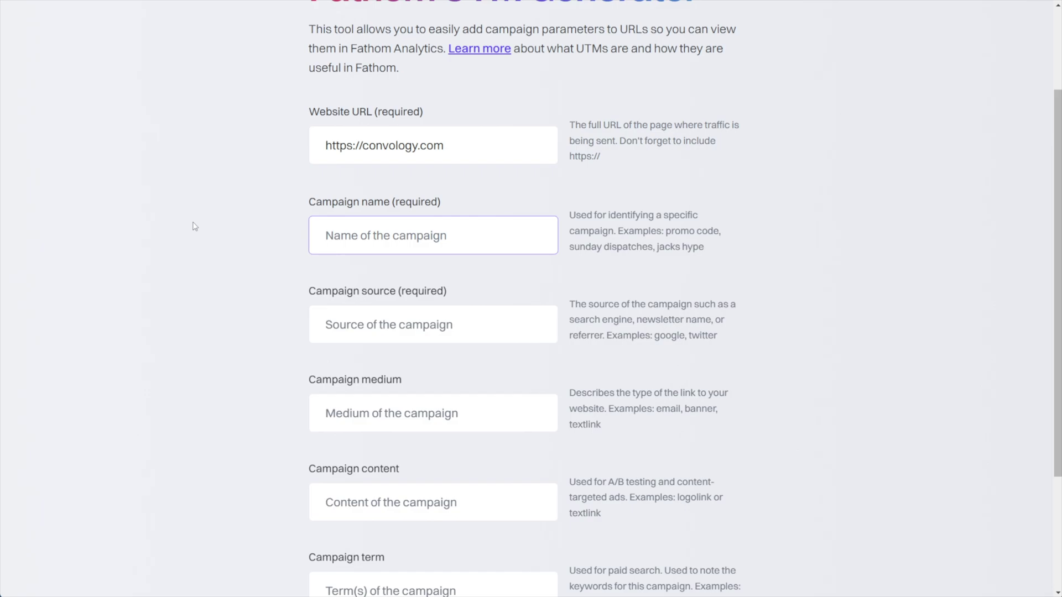
text(pro)
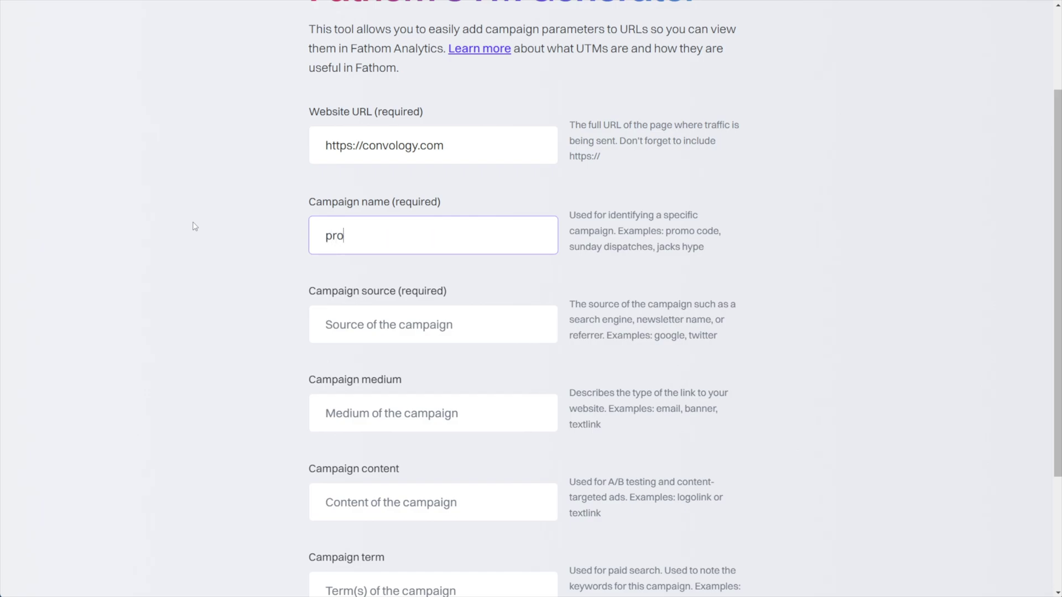
text(_)
key(BackSpace)
text(+promo)
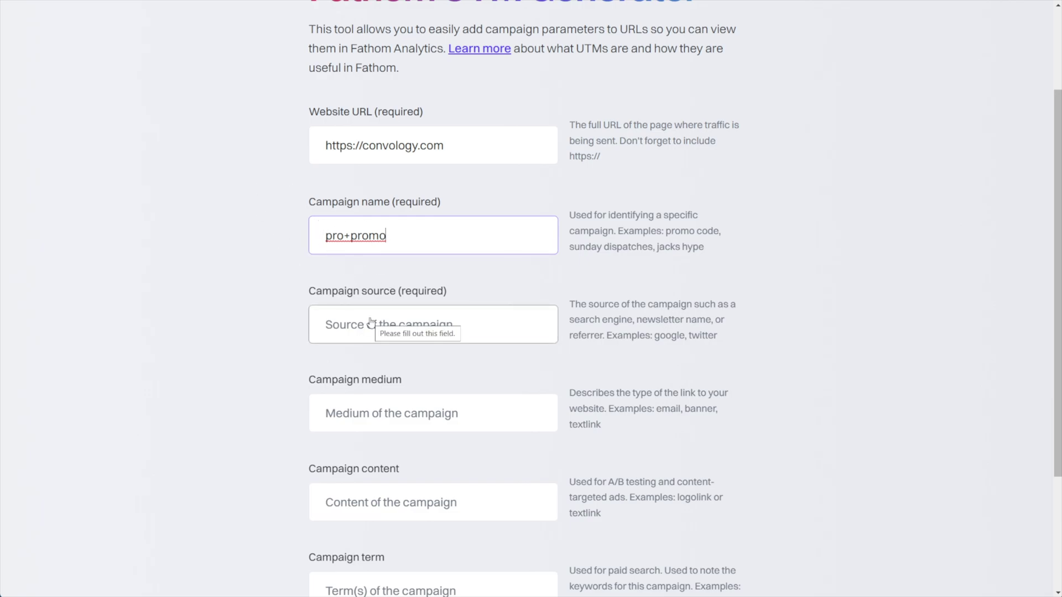
- Enter campaign source youtube and campaign medium social
click(422, 336)
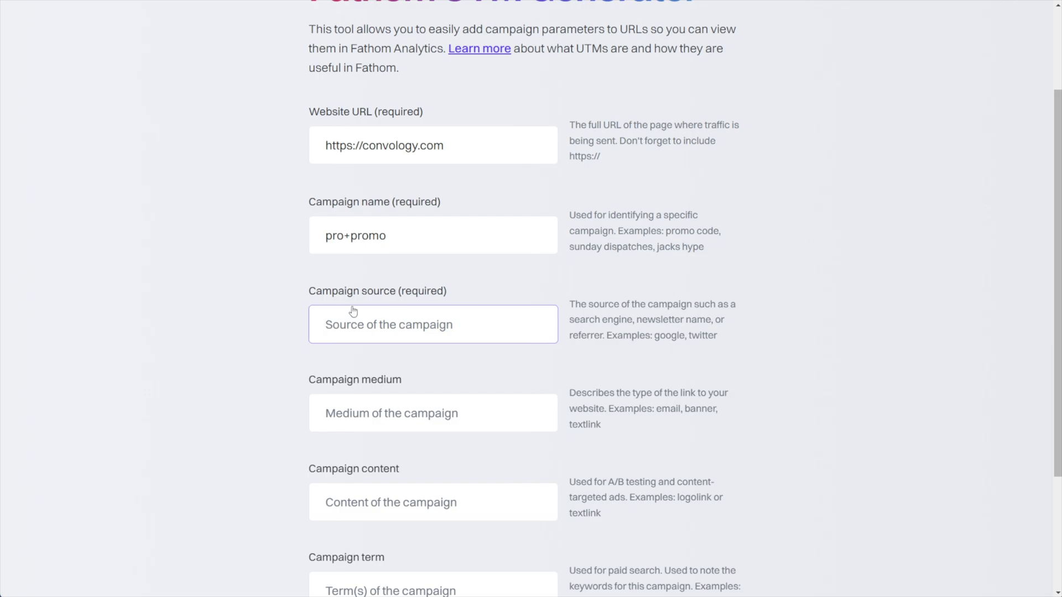
text(youtube)
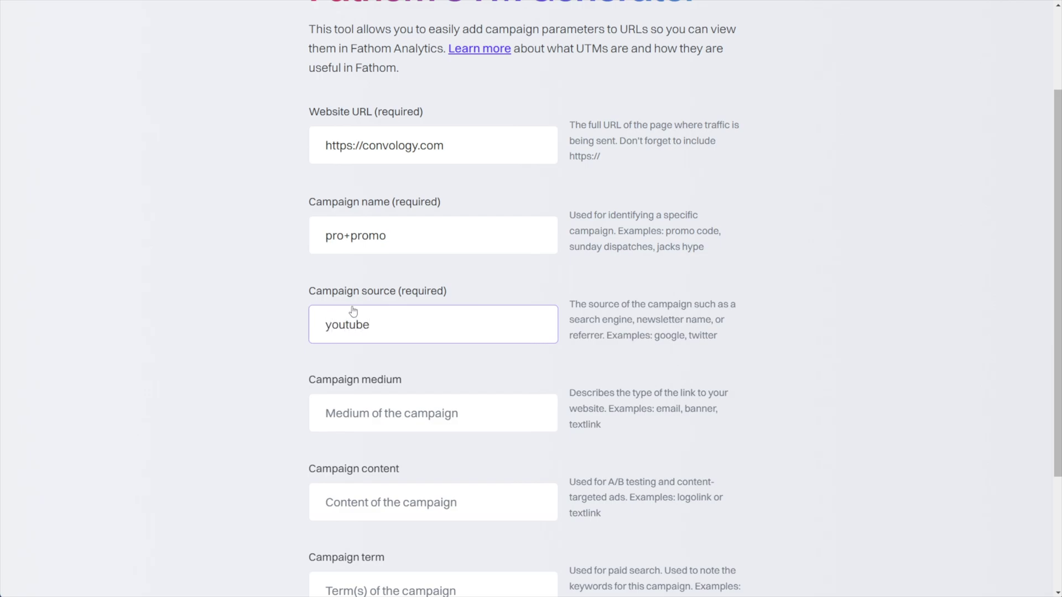
click(370, 418)
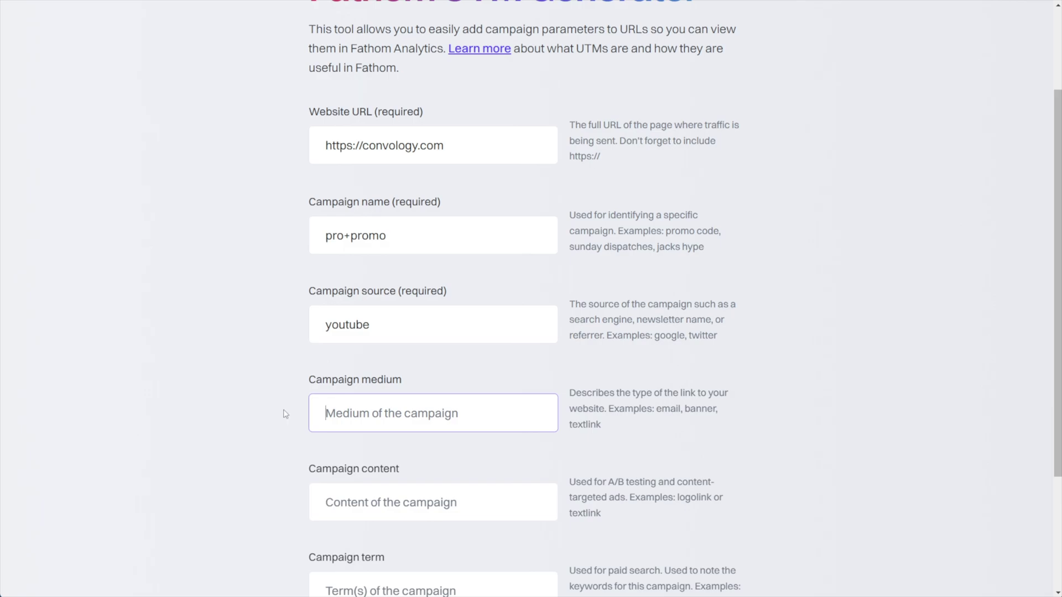
text(social)
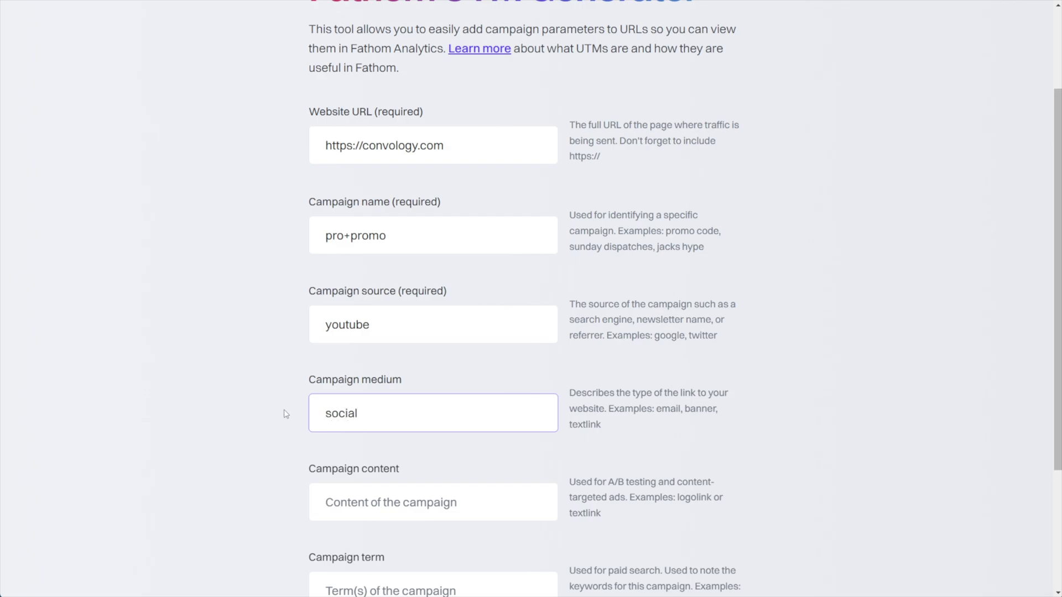
scroll(387, 360, down, 3)
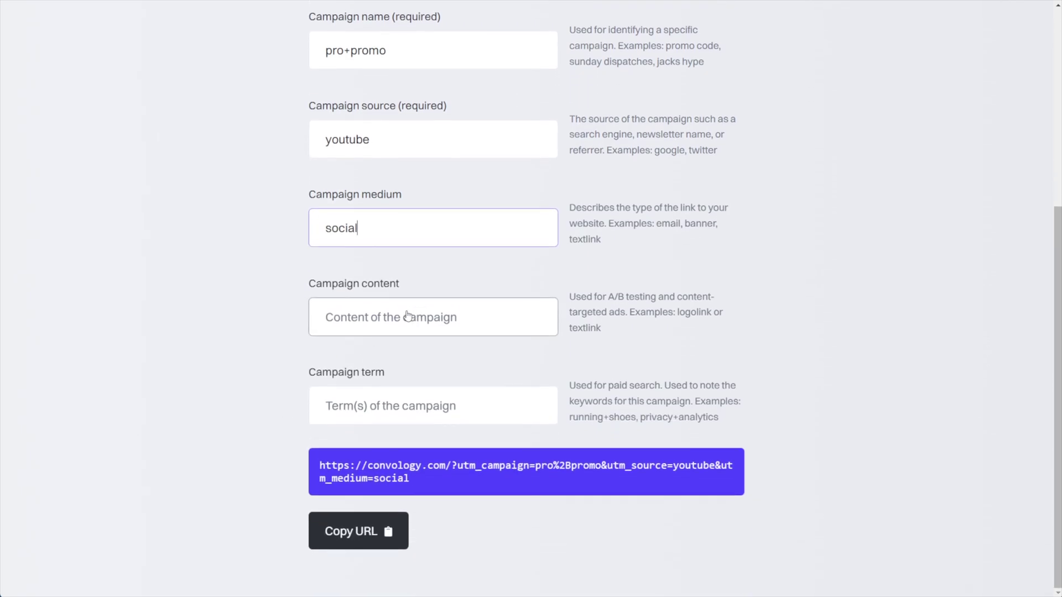
- Enter campaign content 'description' and term 'fathom+videos', then copy the tagged URL
click(418, 326)
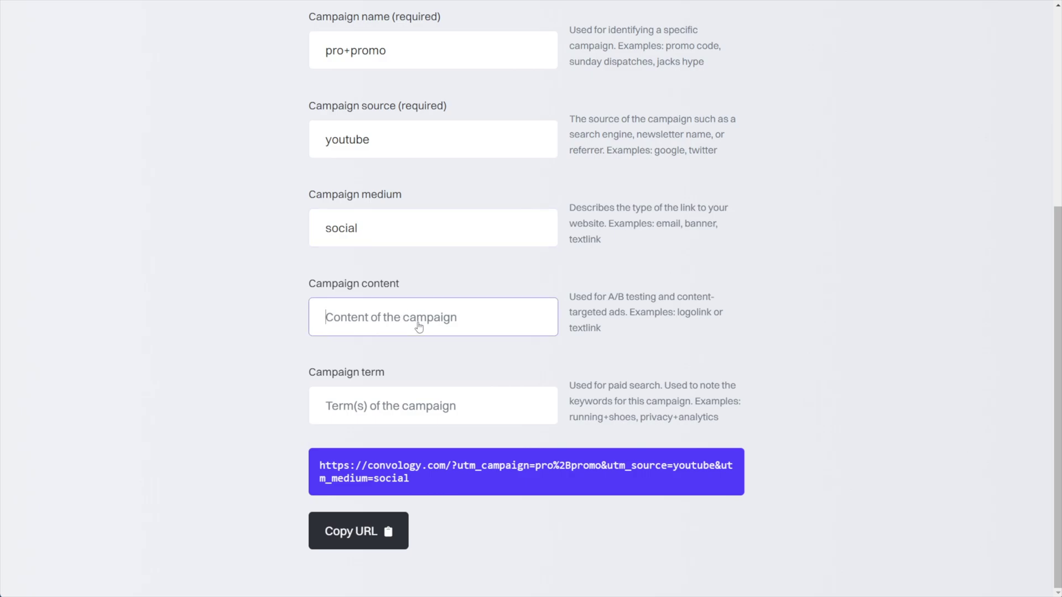
text(descri)
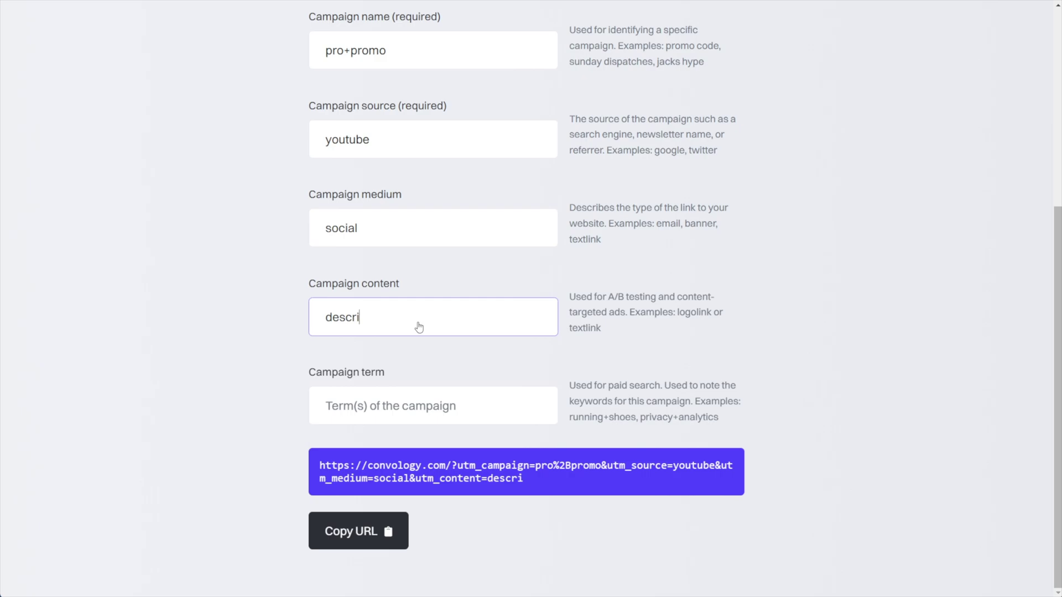
text(ption)
click(440, 416)
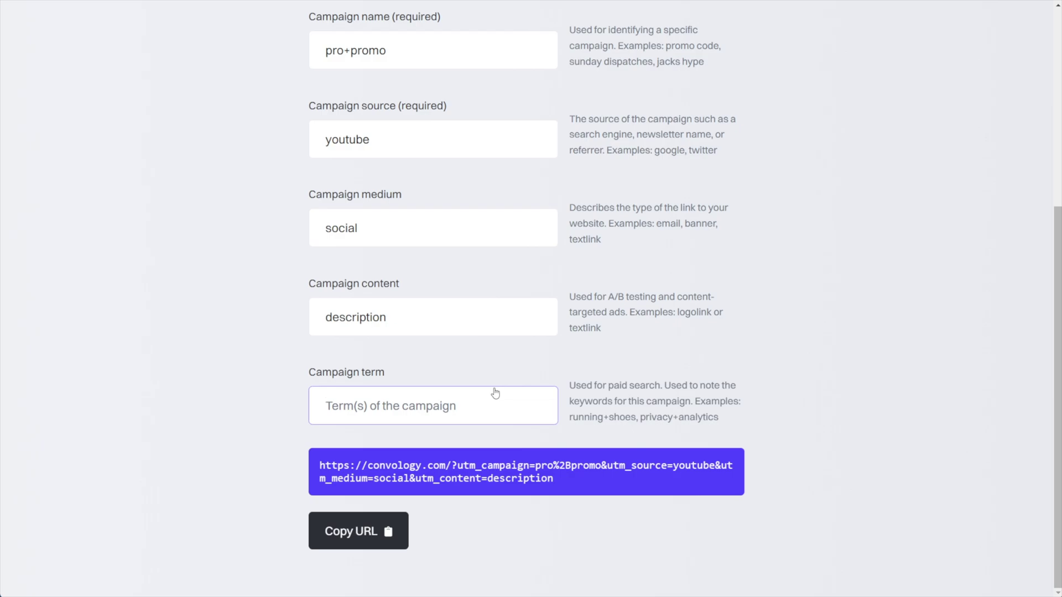
text(fath0)
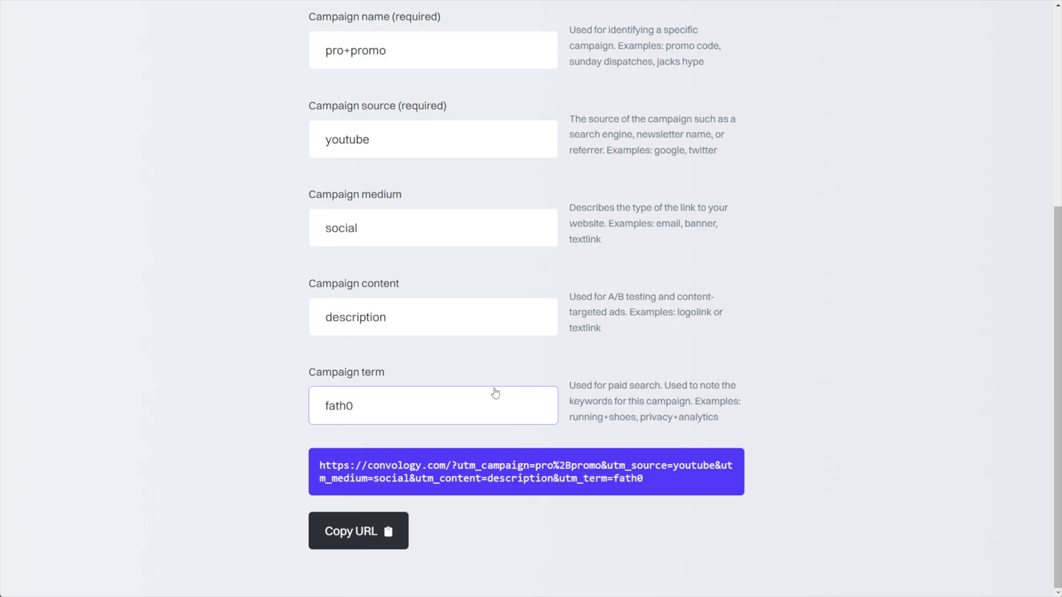
key(BackSpace)
text(om+videos)
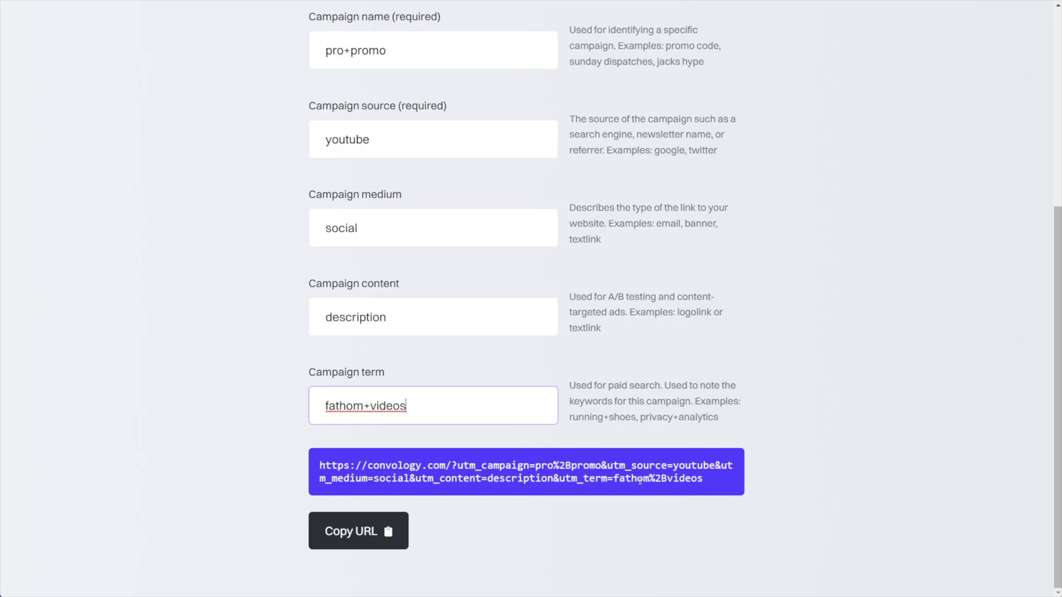
click(382, 531)
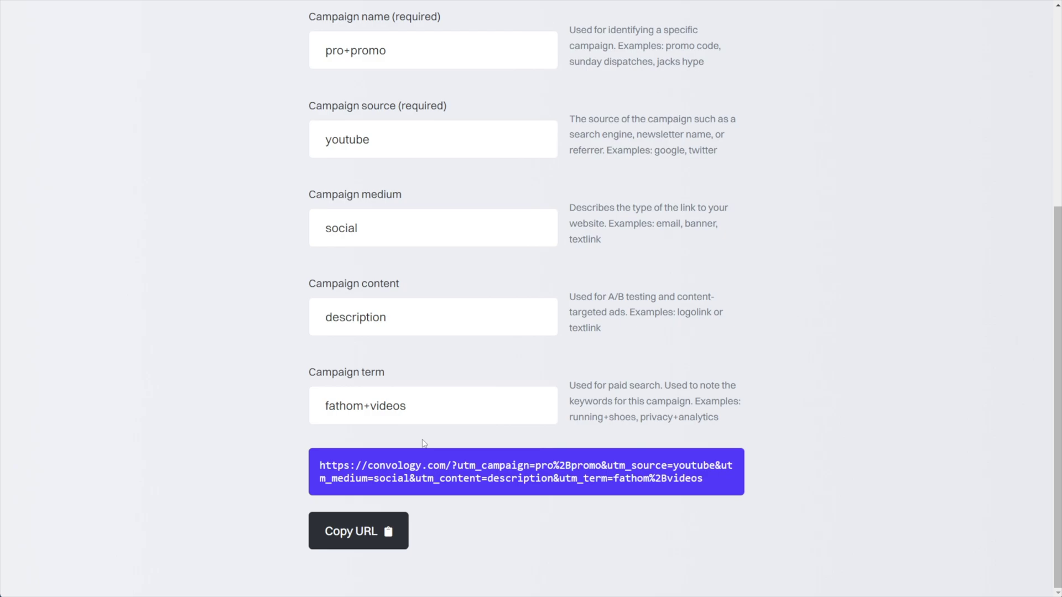
click(386, 531)
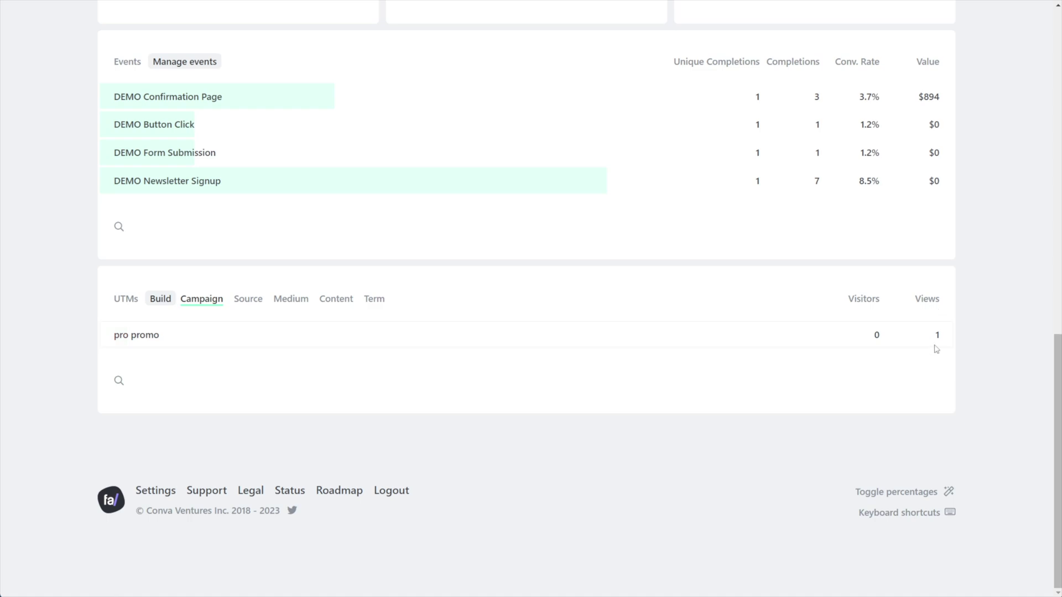
- Cycle the UTM panel through the Source, Medium, Content and Term breakdowns, then back to Campaign
click(249, 301)
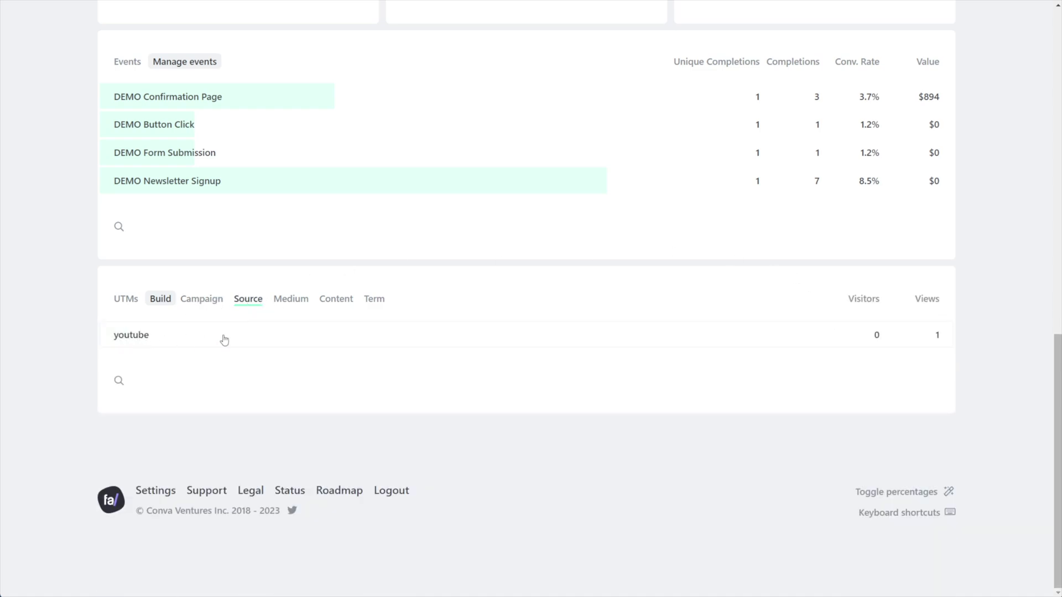
key(Right)
click(331, 302)
click(374, 300)
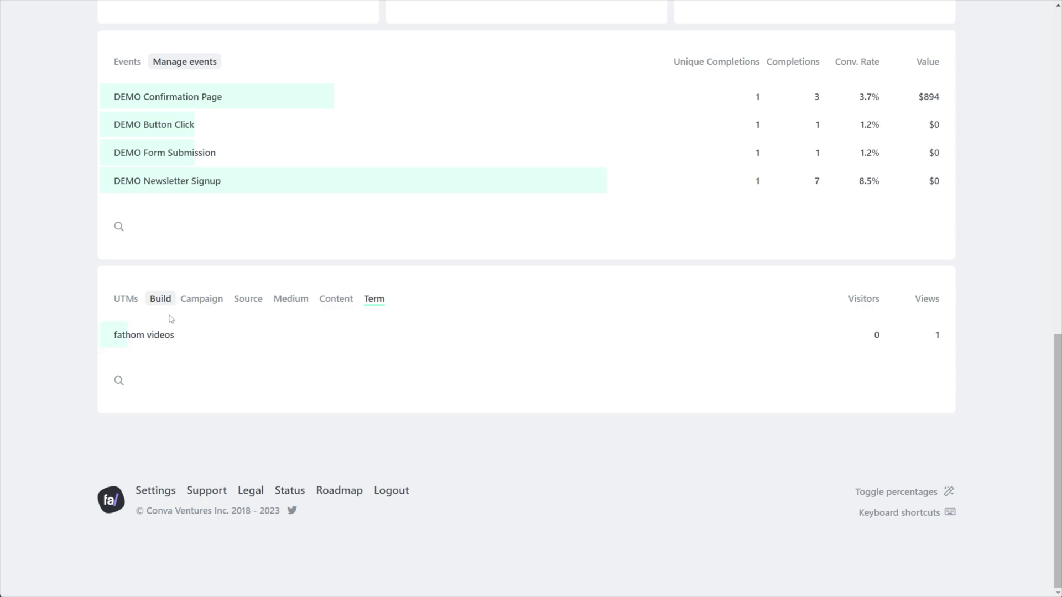
click(198, 306)
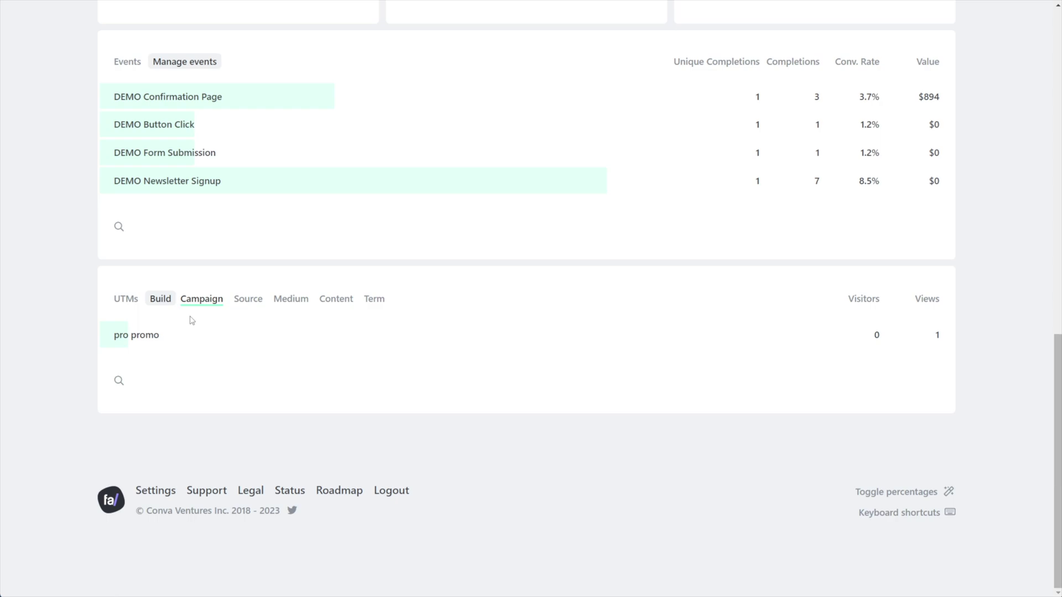
- From the UTM Content breakdown, filter the dashboard to Content is 'description'
scroll(192, 320, up, 6)
scroll(249, 322, down, 5)
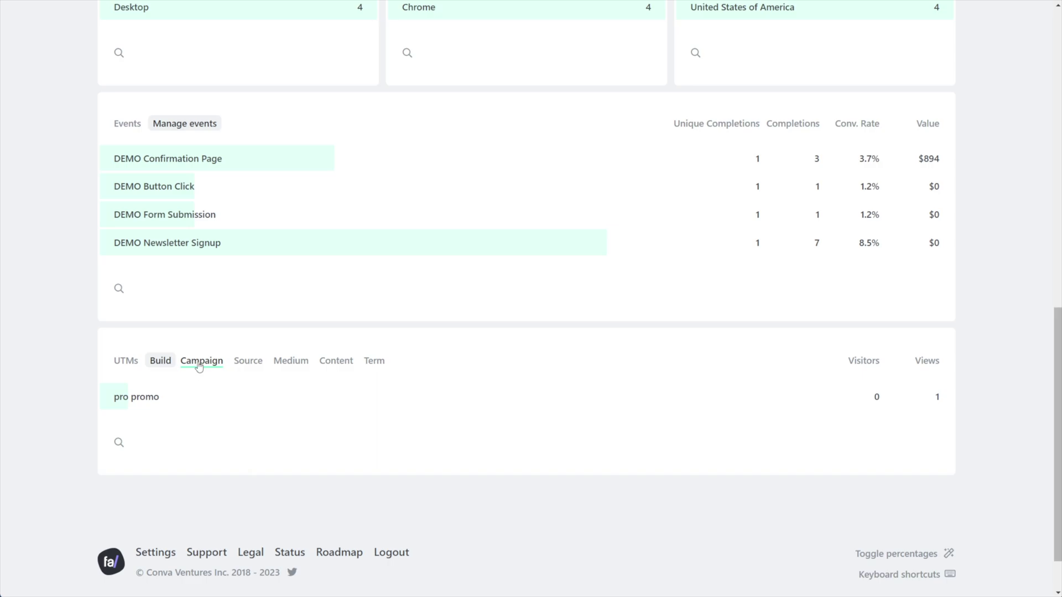
click(342, 364)
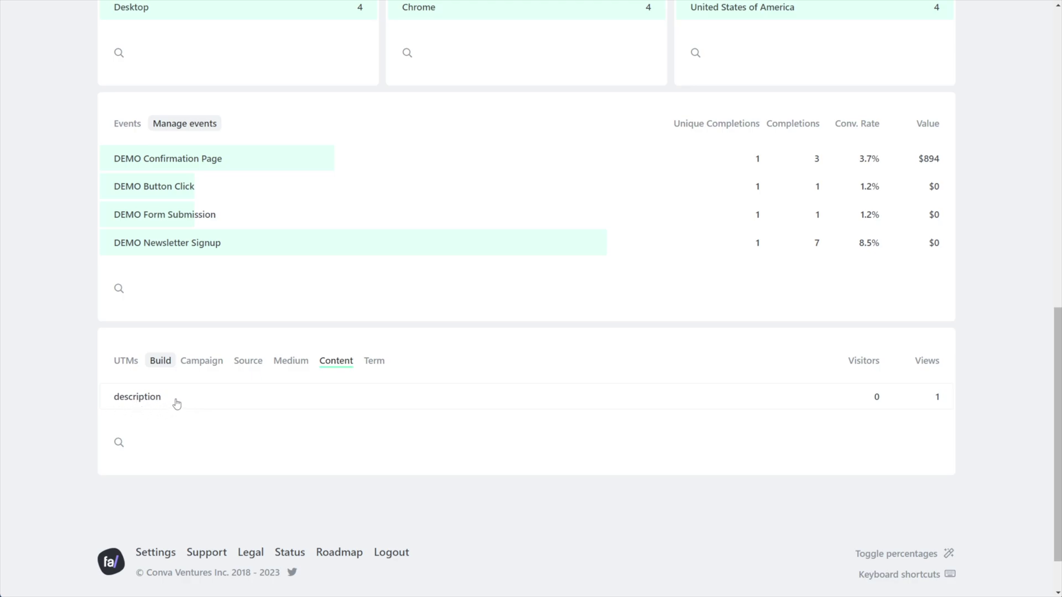
click(157, 407)
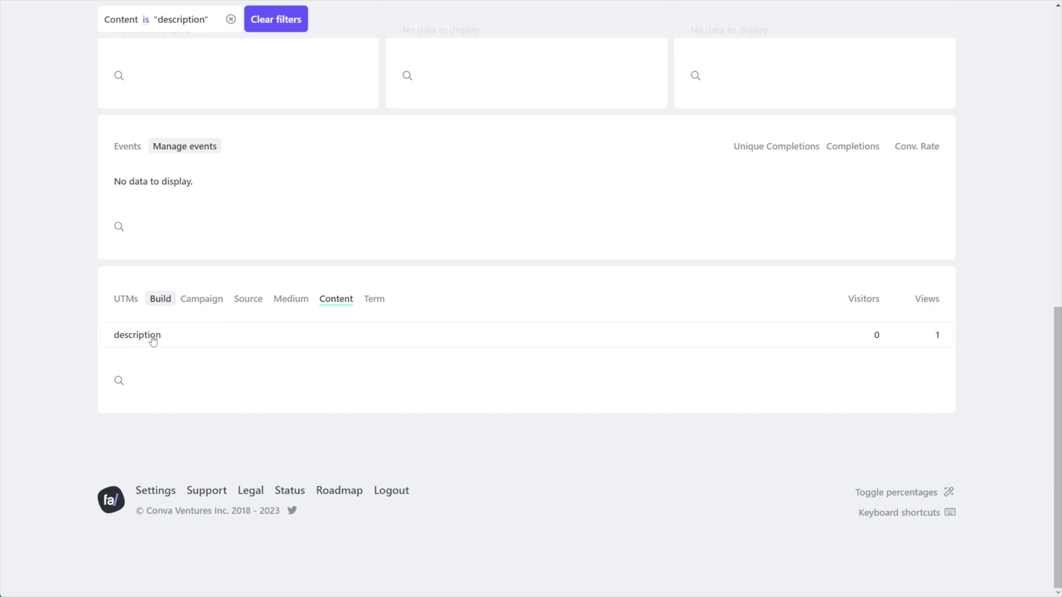
- Break the description-filtered visits down by UTM source, showing youtube with one view
scroll(232, 239, up, 6)
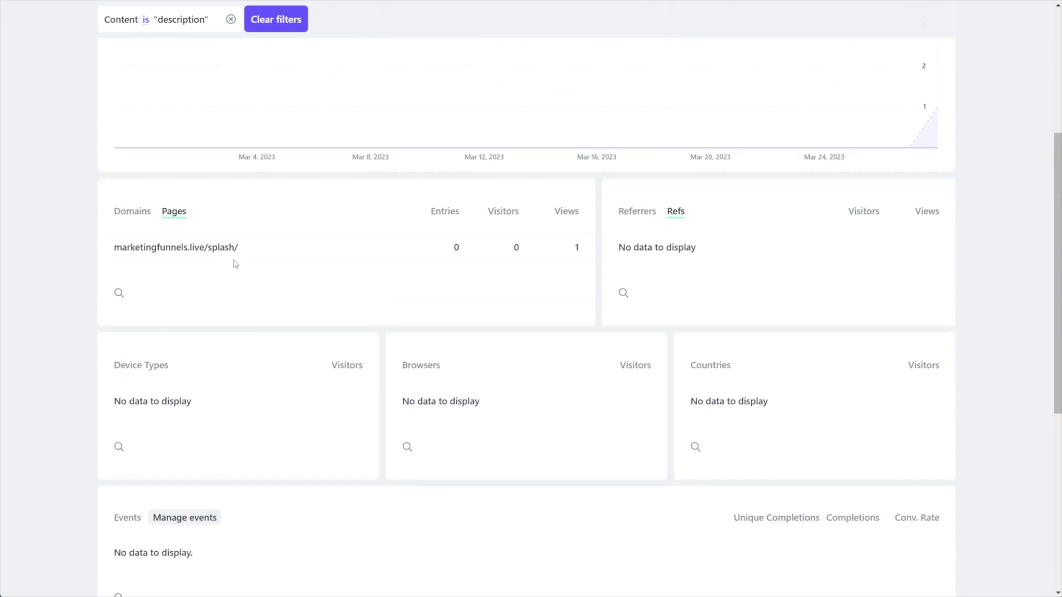
scroll(226, 296, down, 5)
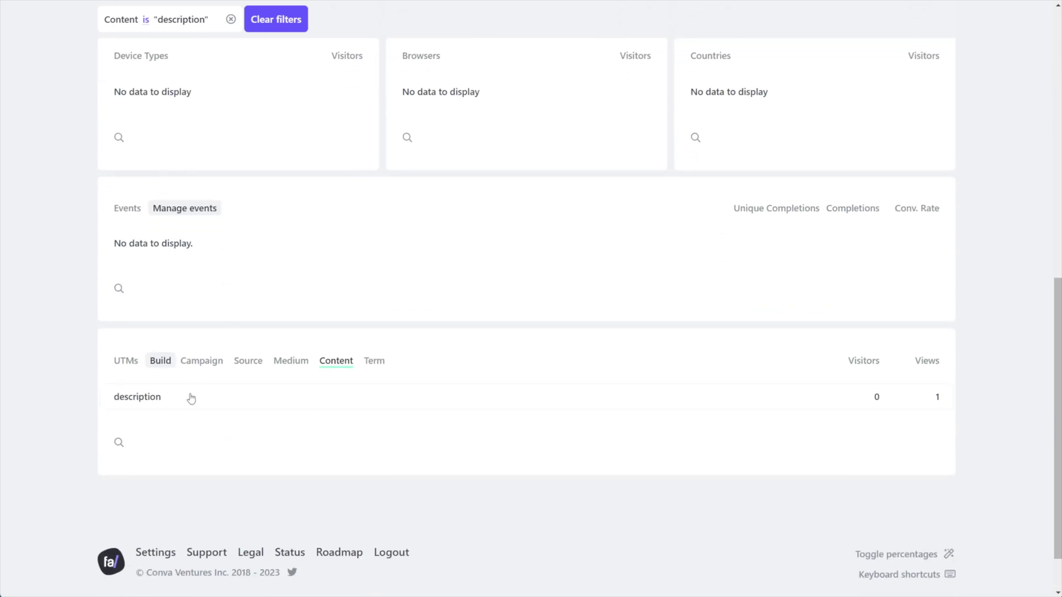
scroll(180, 398, up, 2)
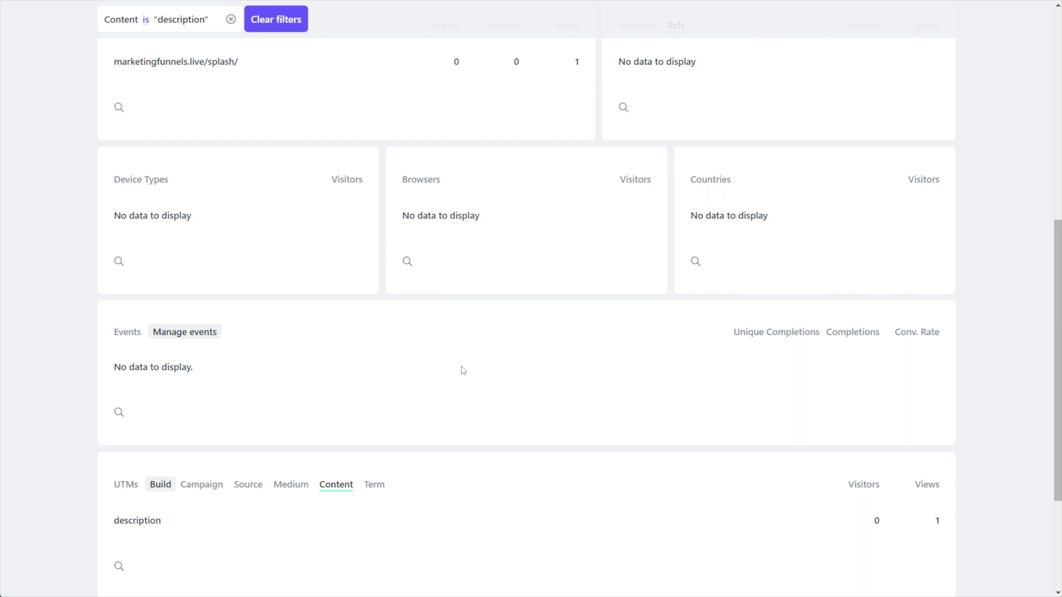
scroll(465, 369, up, 2)
scroll(464, 376, down, 3)
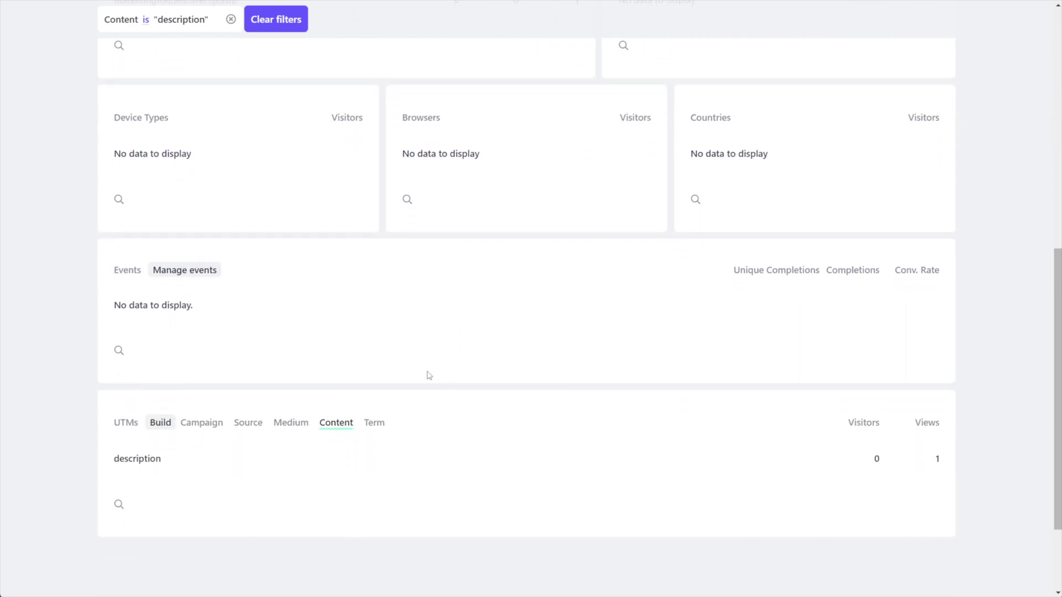
click(238, 427)
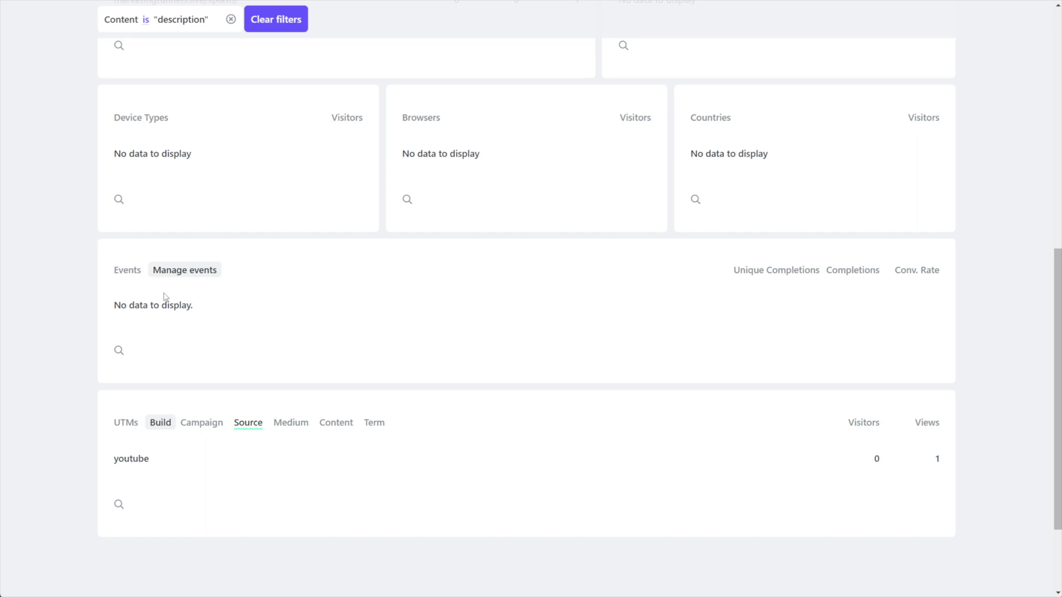
scroll(177, 269, up, 3)
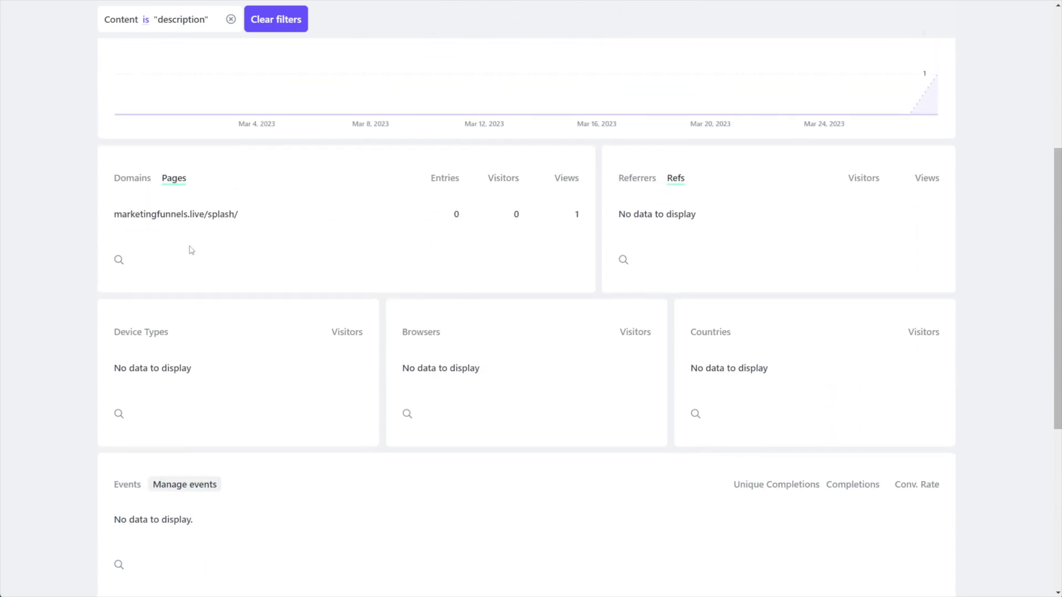
scroll(191, 250, up, 2)
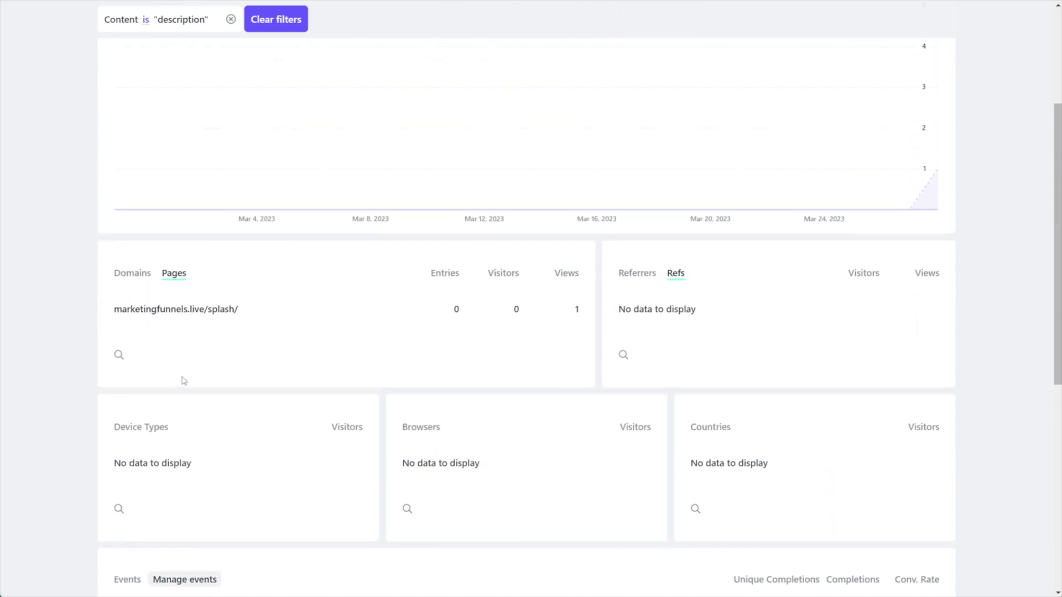